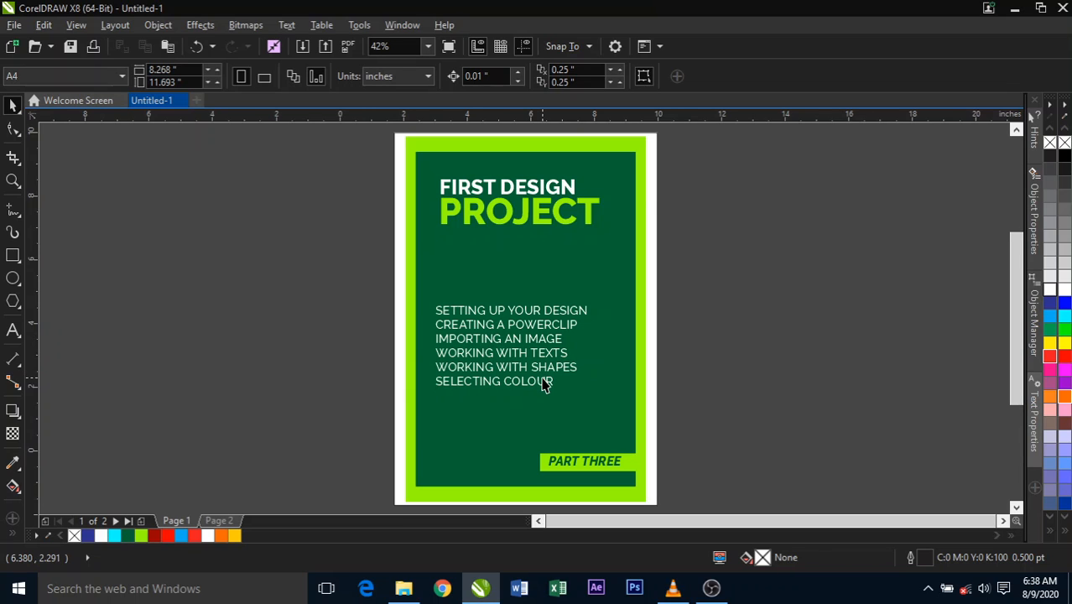
- Go to page 2 and draw a rectangle about 6.44 by 3.33 inches in the middle of the blank page
{"action": "key", "text": "Page_Down"}
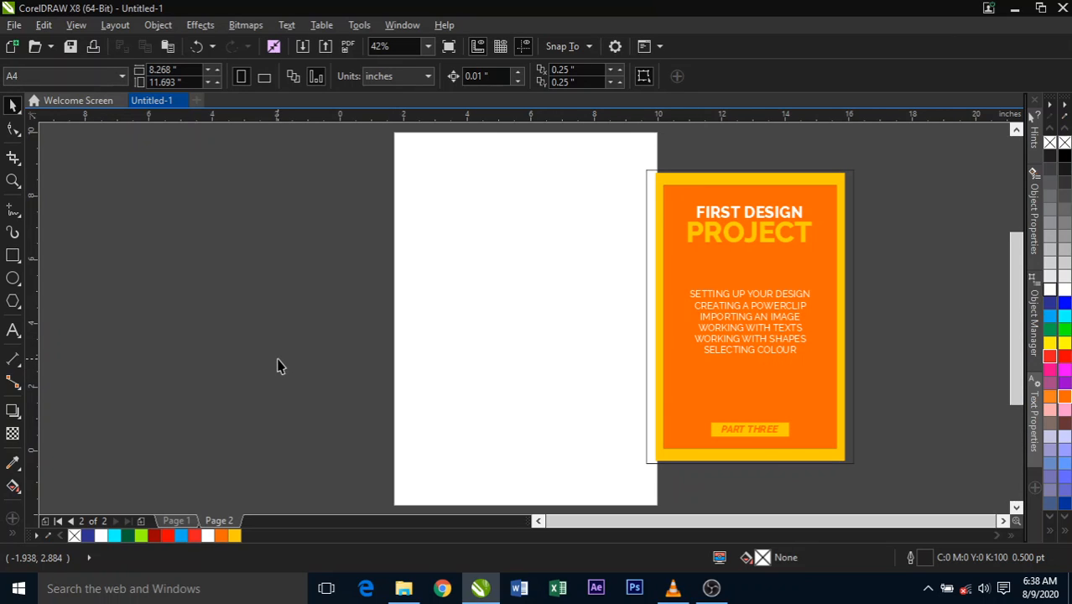
{"action": "left_click", "coordinate": [13, 258]}
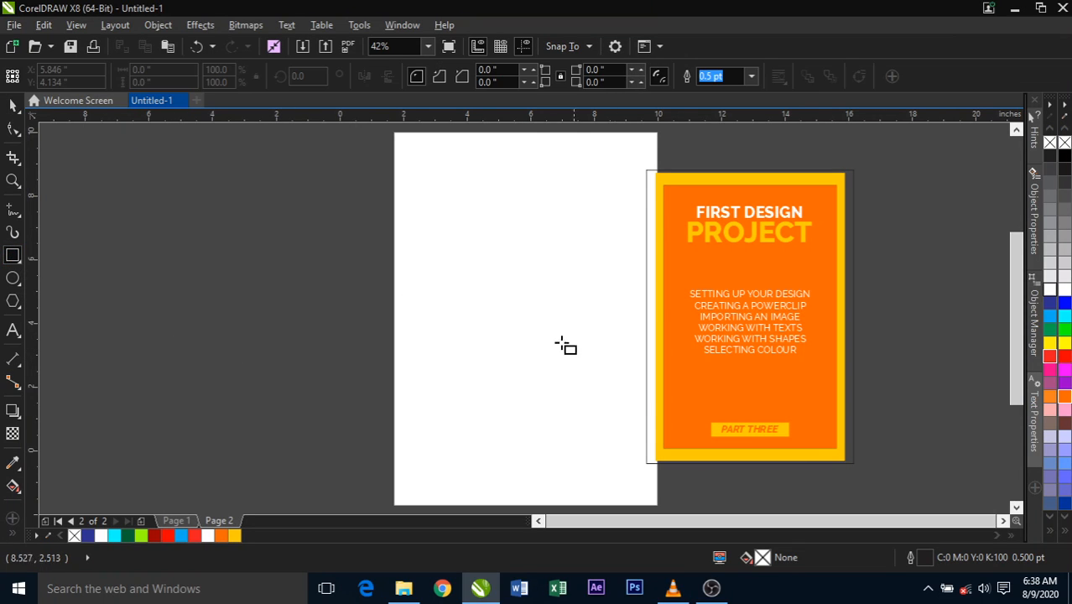
{"action": "left_click_drag", "start_coordinate": [413, 251], "coordinate": [618, 358]}
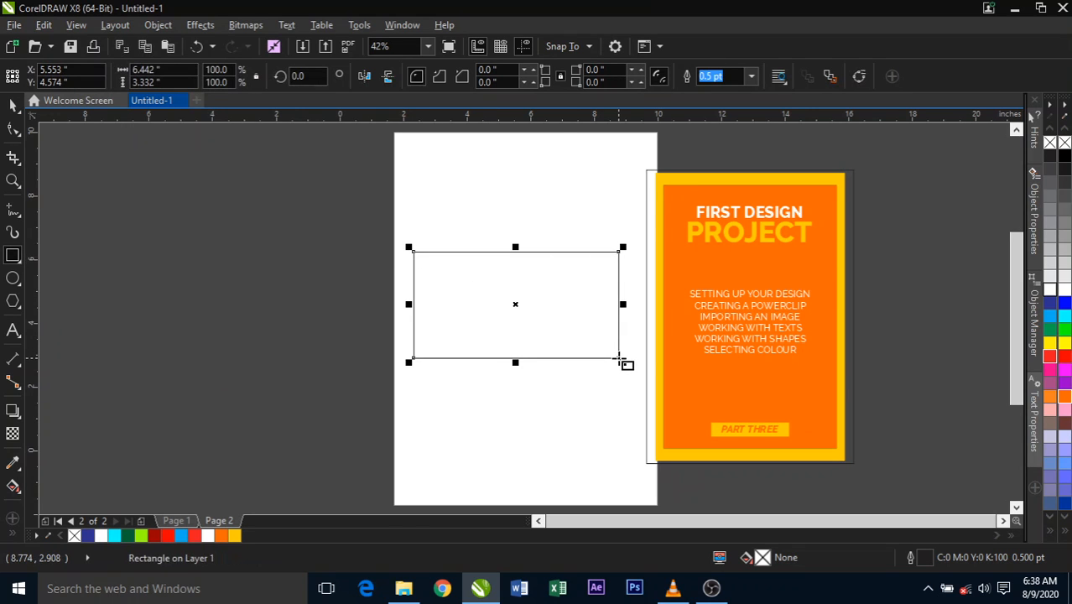
{"action": "left_click", "coordinate": [13, 106]}
{"action": "left_click", "coordinate": [449, 397]}
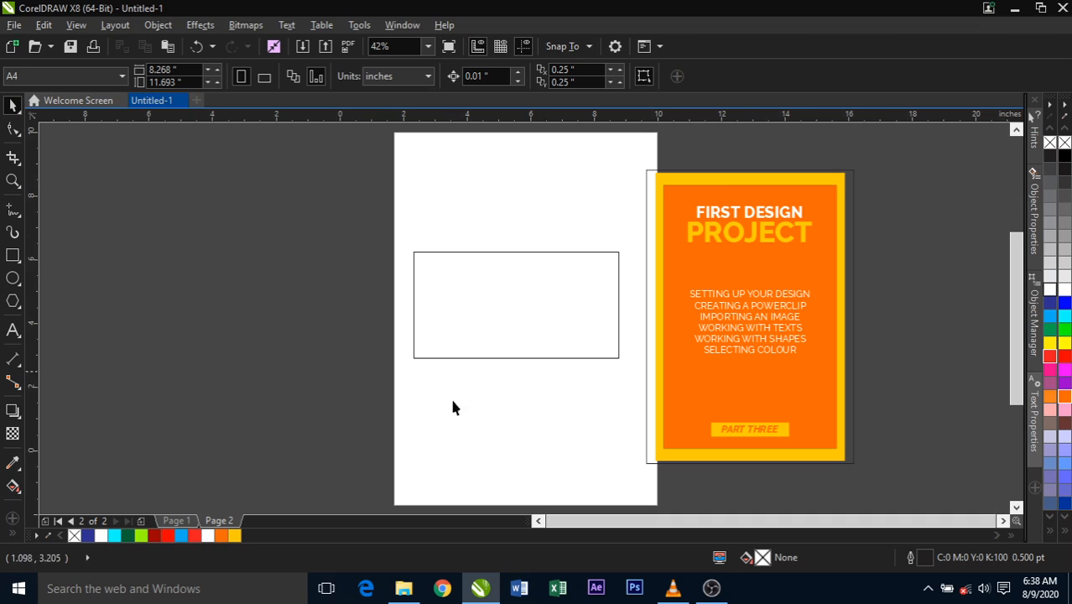
- Set the rectangle's size to 3 inches wide and 1.5 inches high
{"action": "left_click", "coordinate": [530, 295]}
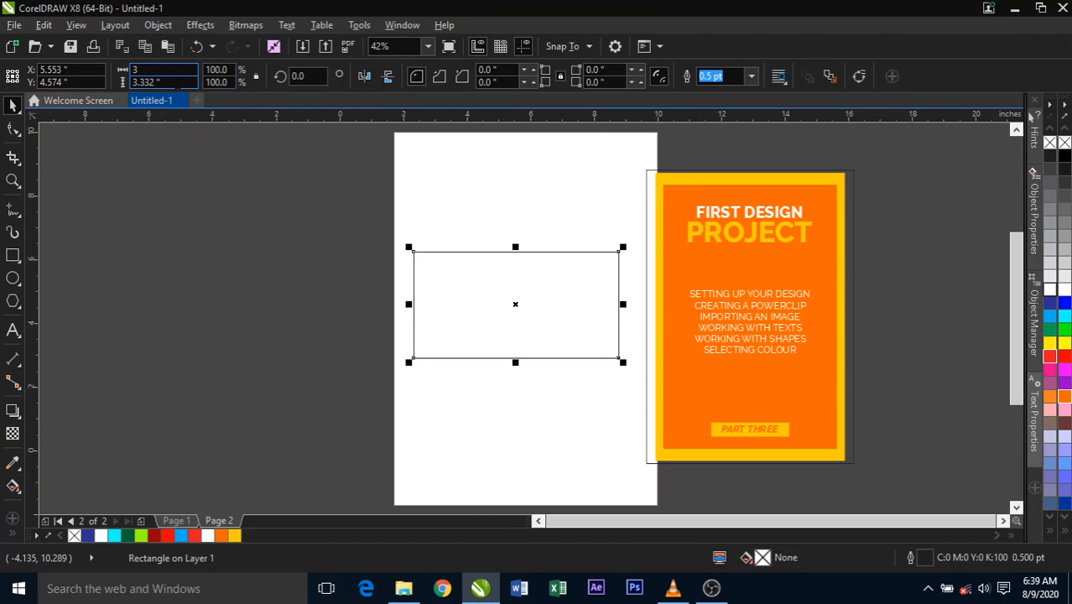
{"action": "key", "text": "Tab"}
{"action": "type", "text": "1.5"}
{"action": "key", "text": "Return"}
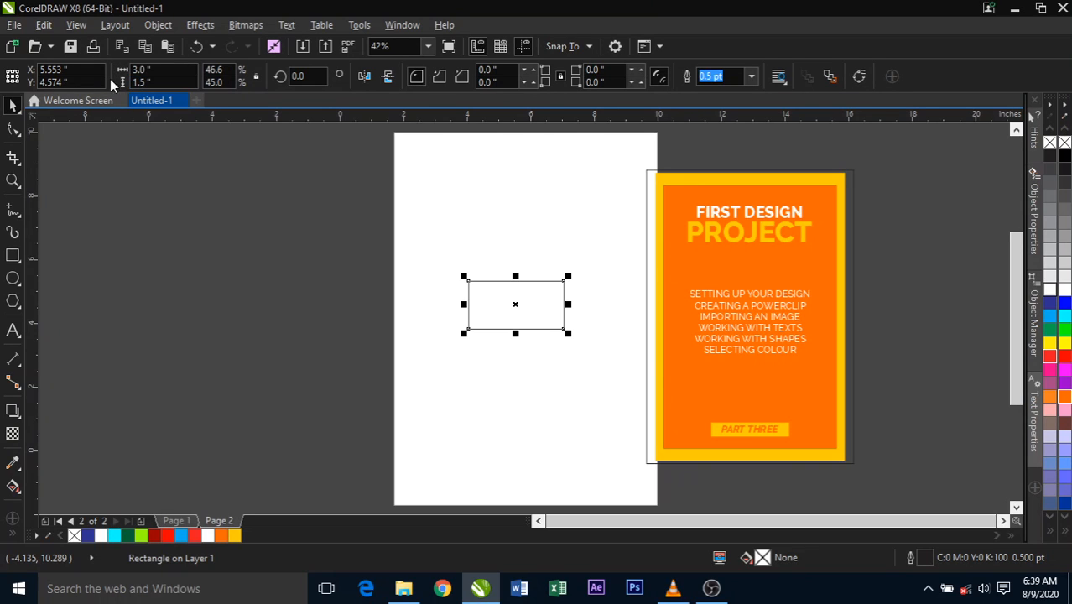
{"action": "left_click", "coordinate": [353, 290]}
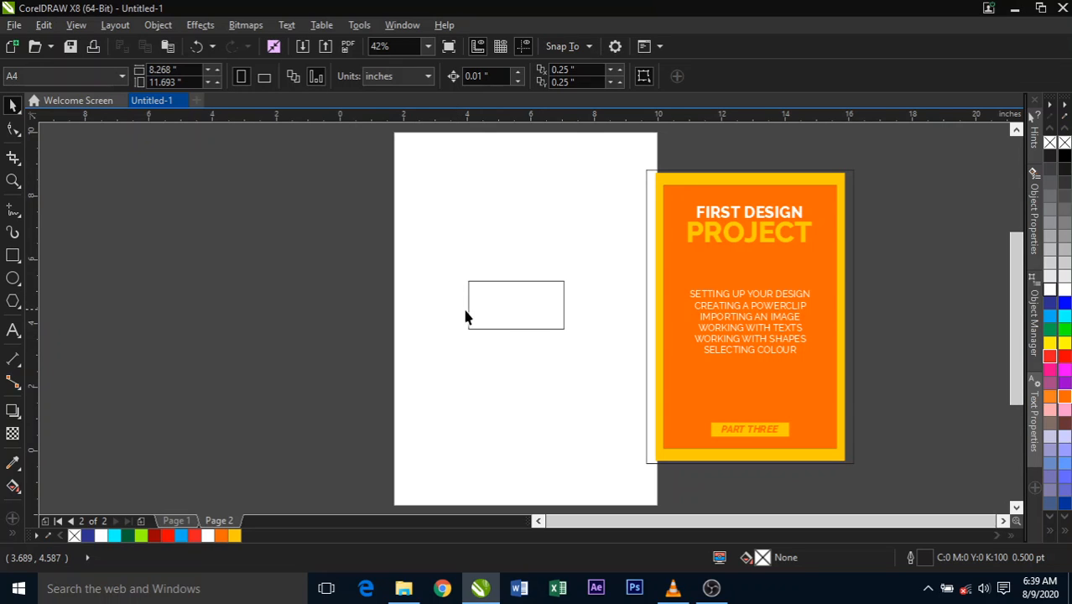
- Examine the small rectangle at several magnifications with the Zoom tool, returning once to the full-page view
{"action": "left_click", "coordinate": [495, 307]}
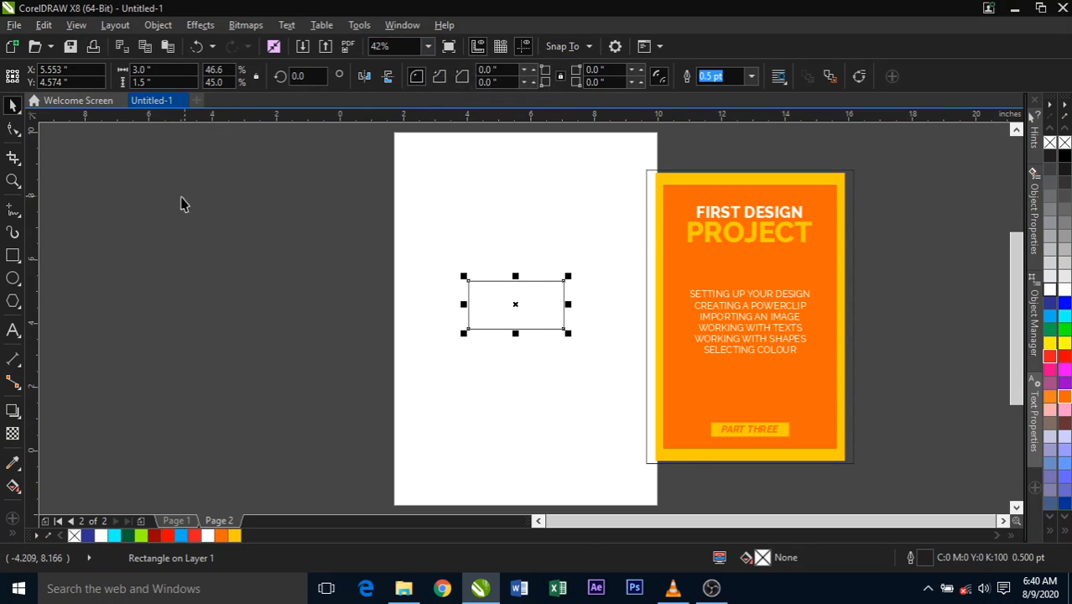
{"action": "left_click", "coordinate": [12, 182]}
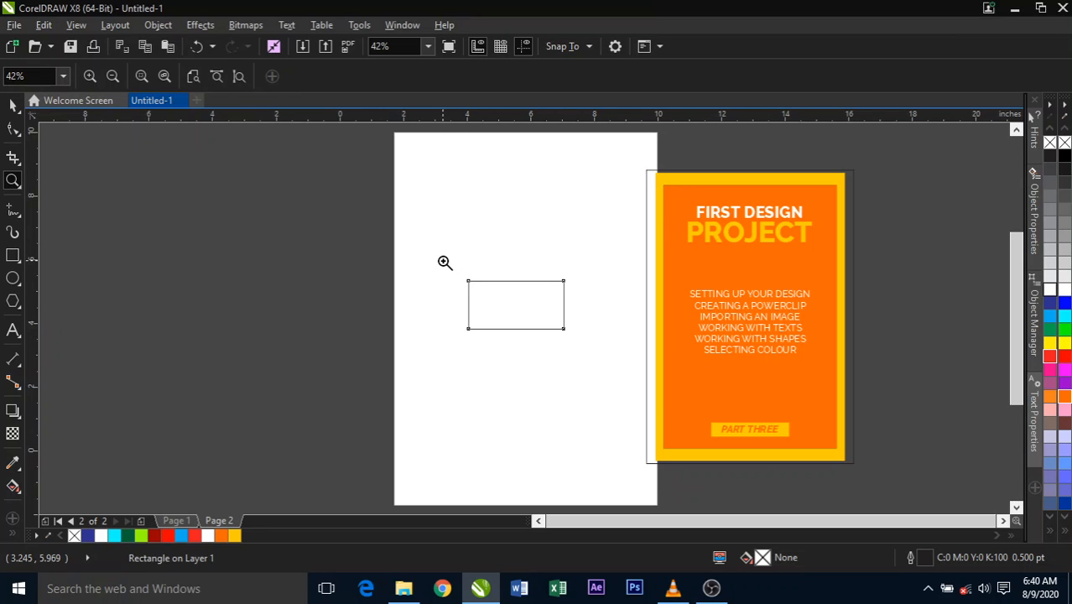
{"action": "left_click_drag", "start_coordinate": [443, 260], "coordinate": [837, 378]}
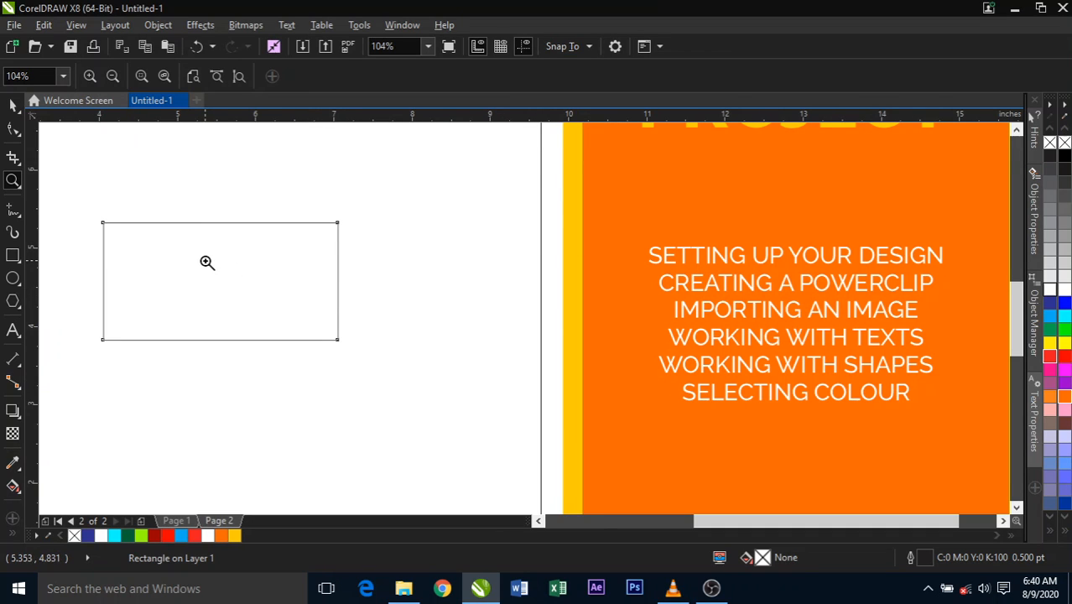
{"action": "key", "text": "shift+F4"}
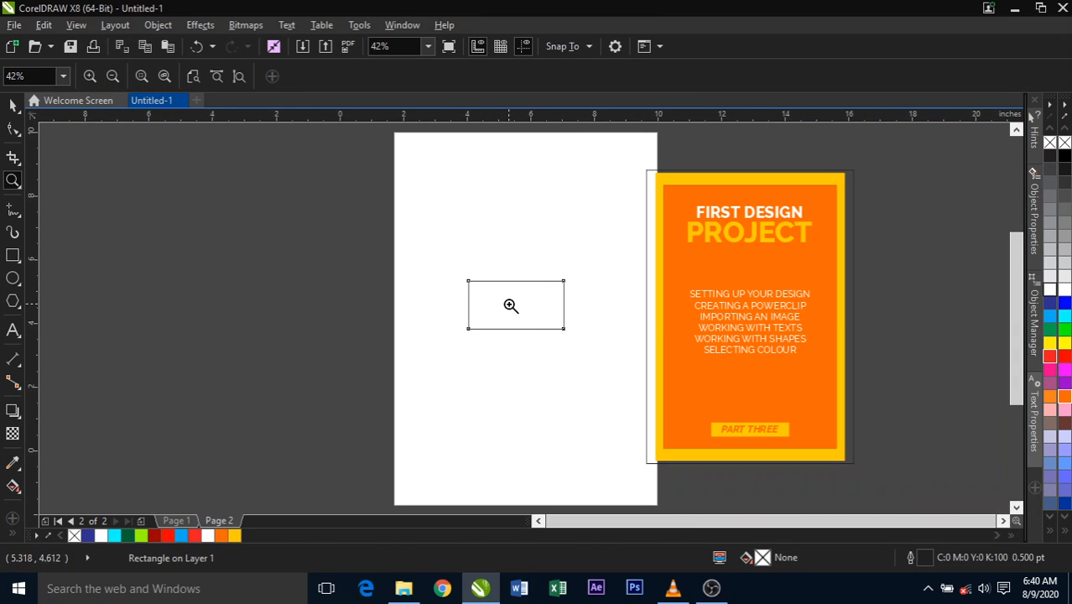
{"action": "left_click", "coordinate": [517, 304]}
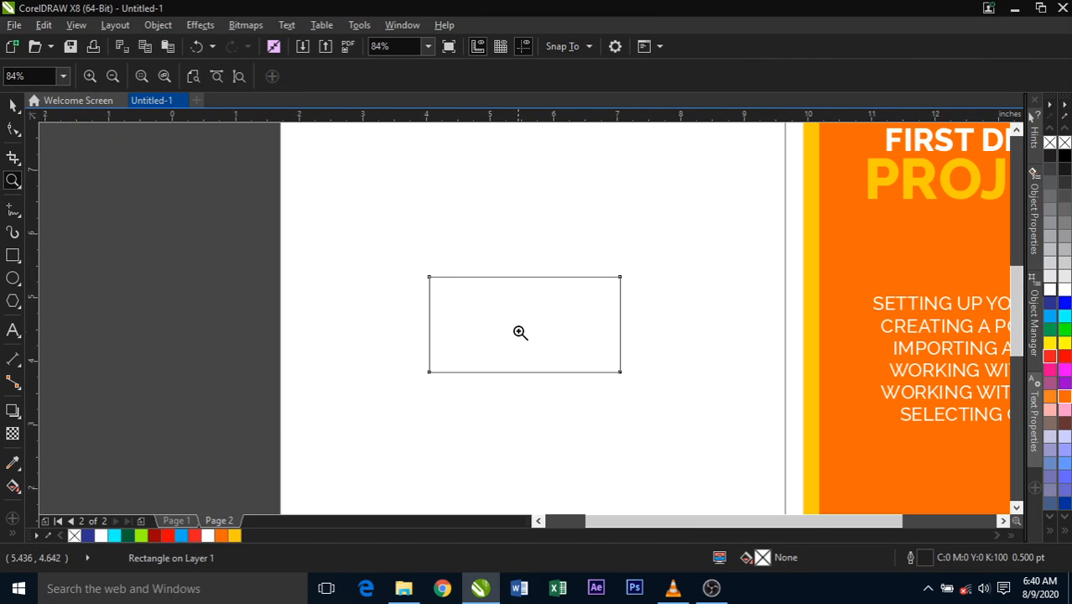
{"action": "left_click_drag", "start_coordinate": [412, 262], "coordinate": [647, 411]}
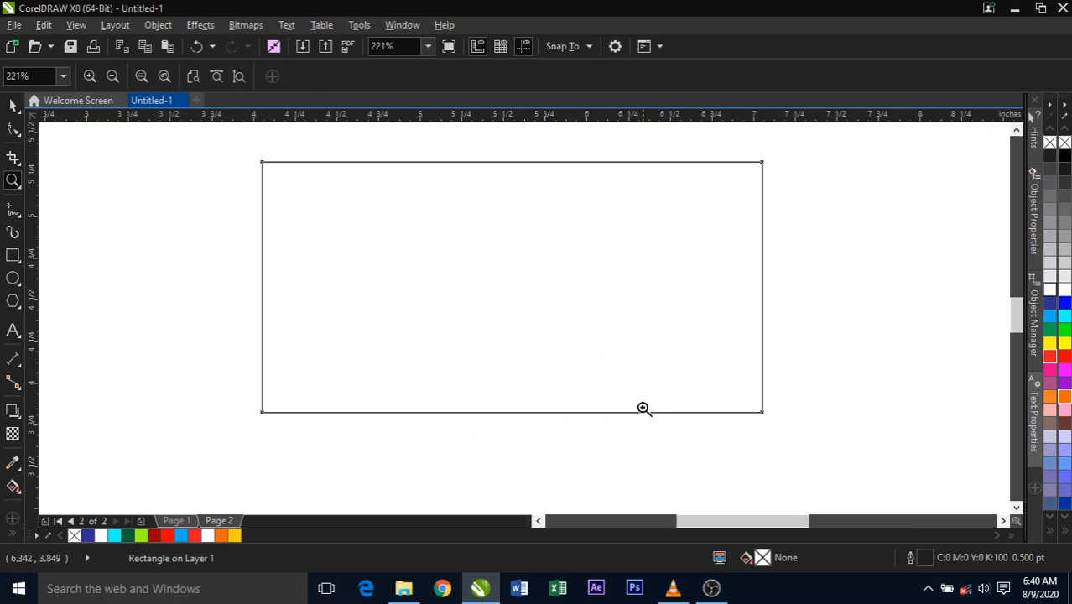
{"action": "right_click", "coordinate": [604, 364]}
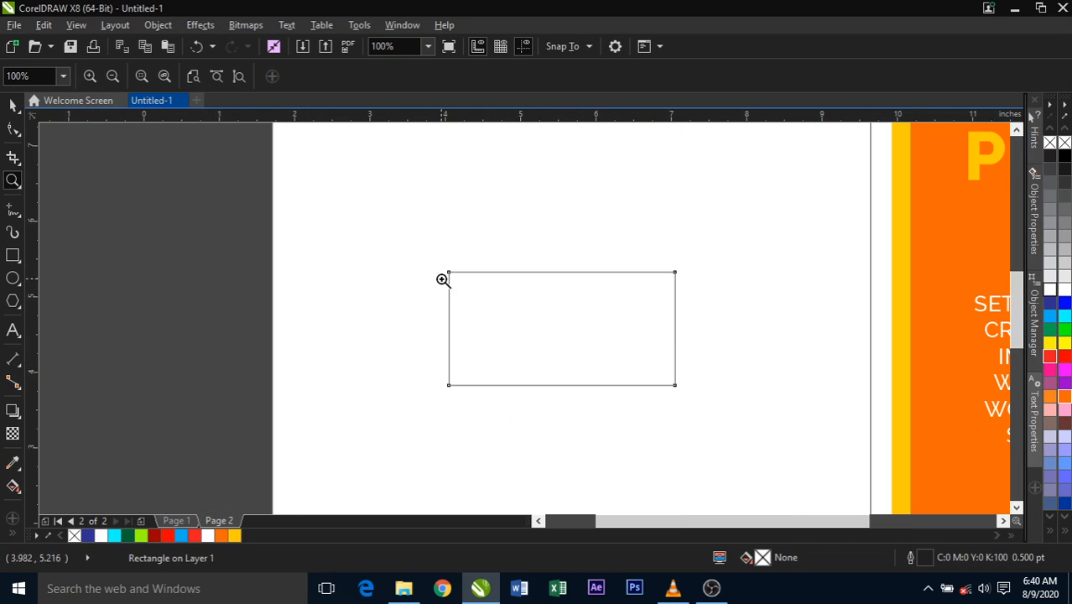
{"action": "left_click_drag", "start_coordinate": [736, 232], "coordinate": [285, 494]}
{"action": "left_click_drag", "start_coordinate": [236, 488], "coordinate": [164, 484]}
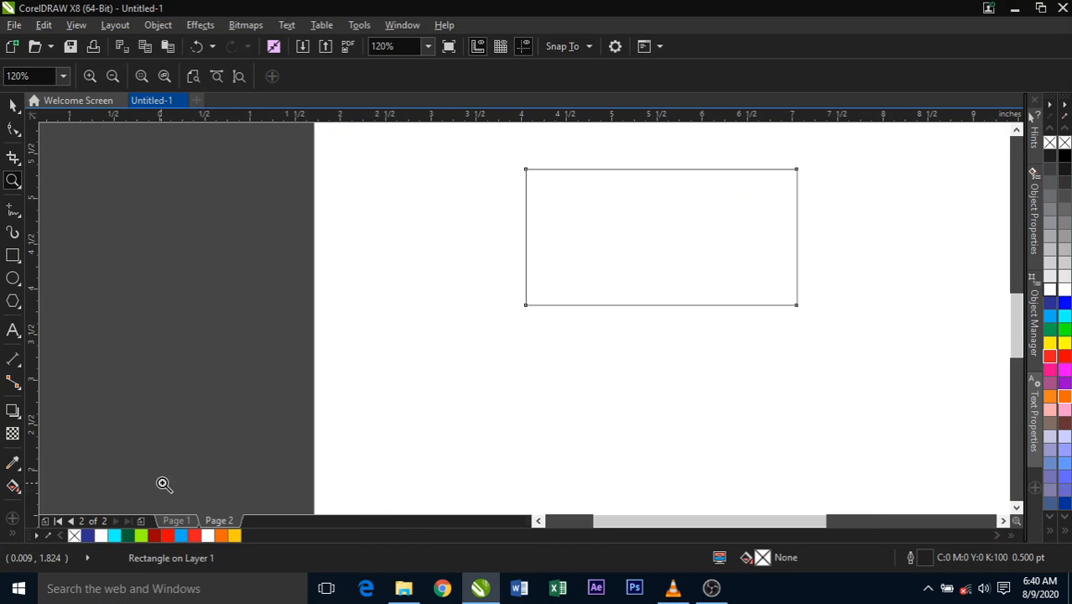
{"action": "left_click", "coordinate": [11, 106]}
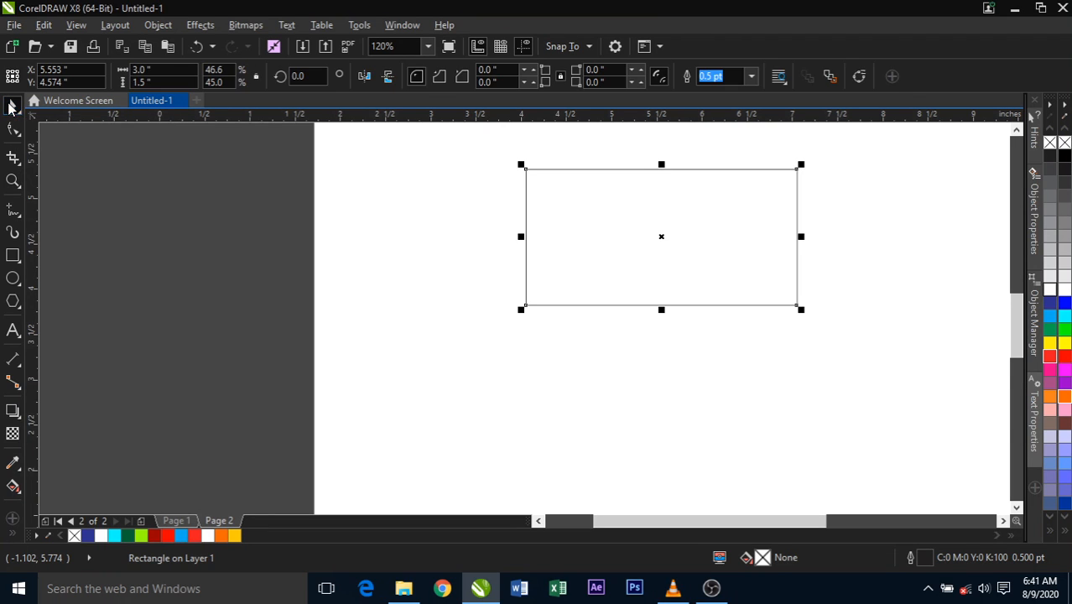
{"action": "left_click", "coordinate": [117, 228]}
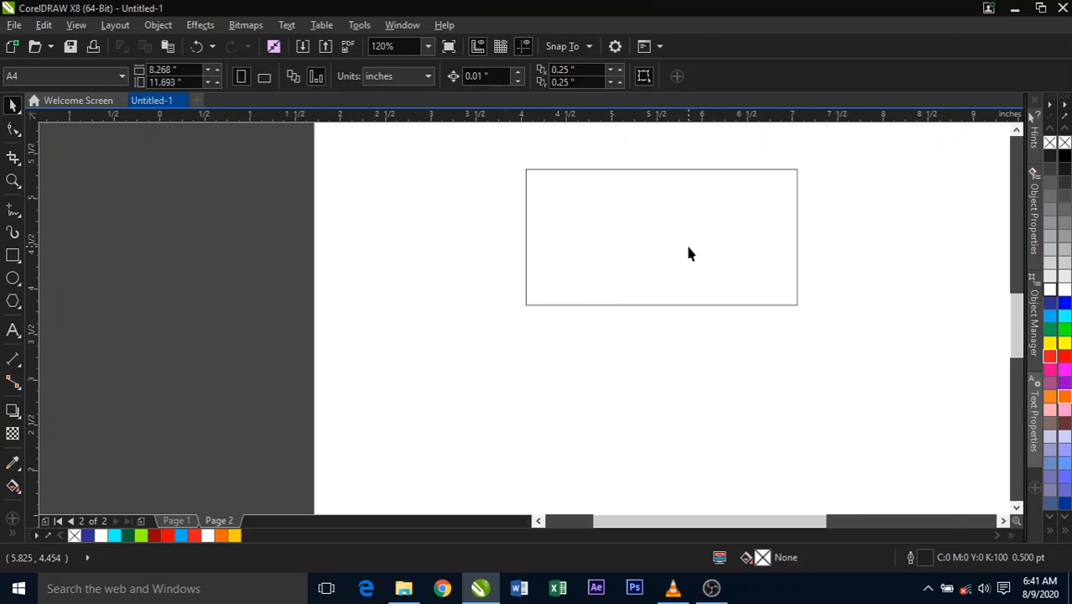
- Inspect the rectangle and the orange poster beside the page at different zoom levels, bringing both into view
{"action": "scroll", "coordinate": [689, 254], "scroll_direction": "down", "scroll_amount": 3}
{"action": "scroll", "coordinate": [853, 238], "scroll_direction": "up", "scroll_amount": 2}
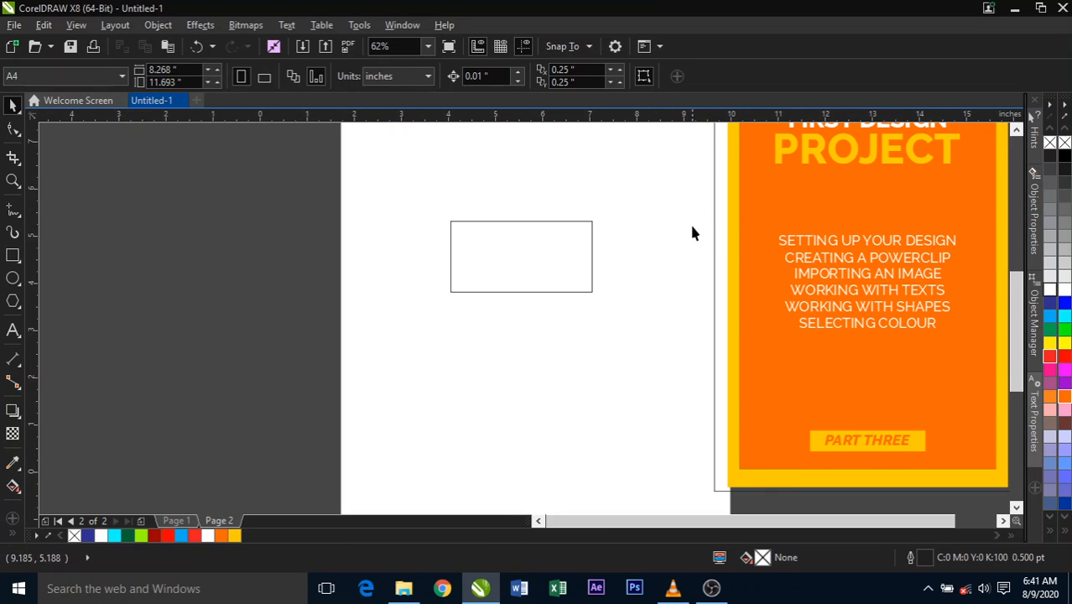
{"action": "scroll", "coordinate": [881, 254], "scroll_direction": "up", "scroll_amount": 1}
{"action": "scroll", "coordinate": [881, 254], "scroll_direction": "down", "scroll_amount": 1}
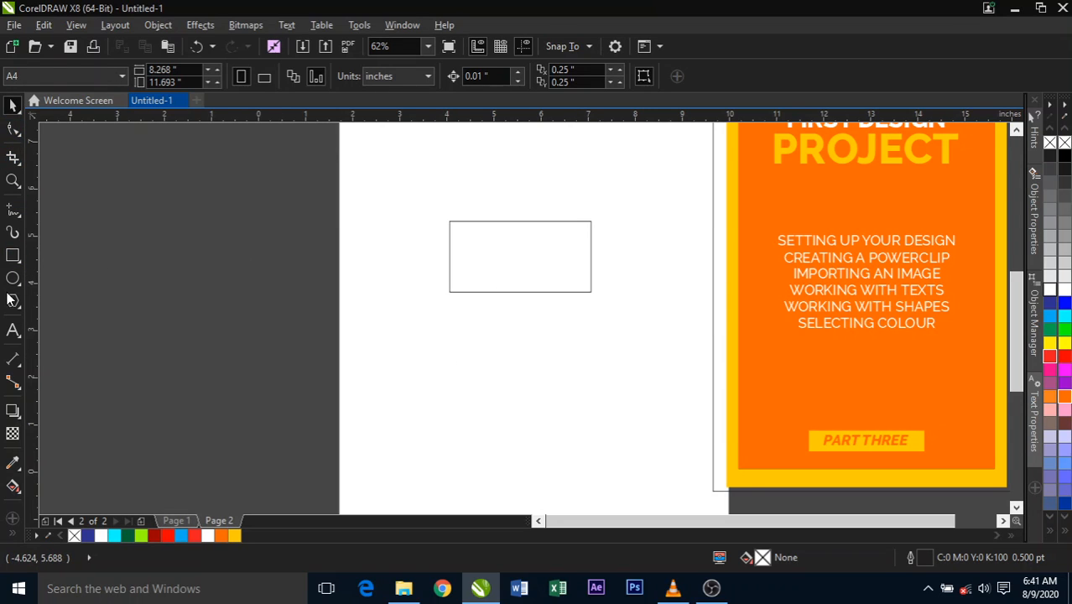
{"action": "left_click", "coordinate": [13, 180]}
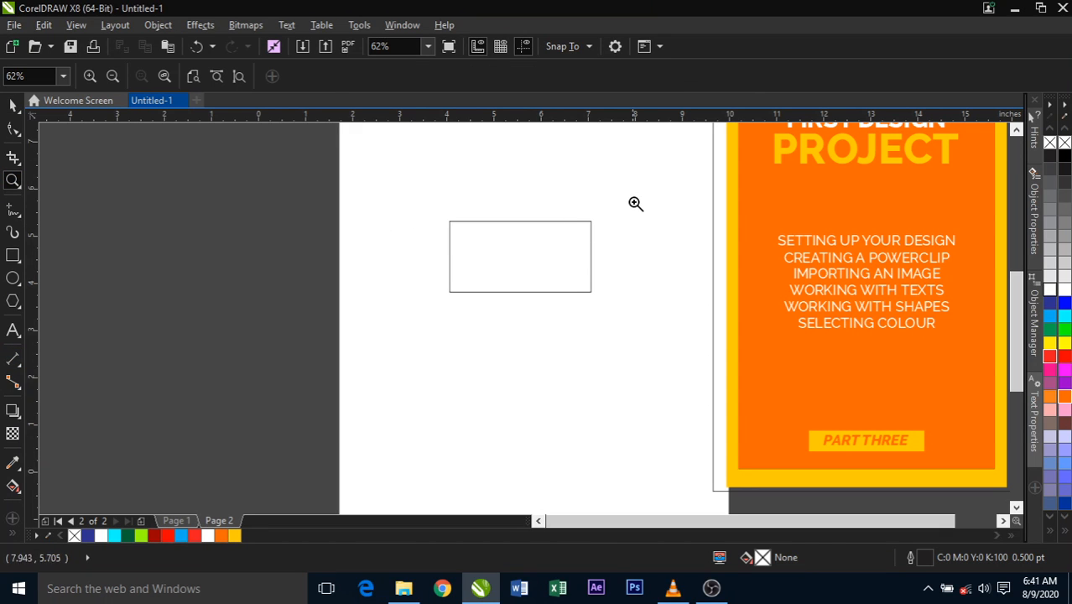
{"action": "left_click_drag", "start_coordinate": [633, 202], "coordinate": [304, 452]}
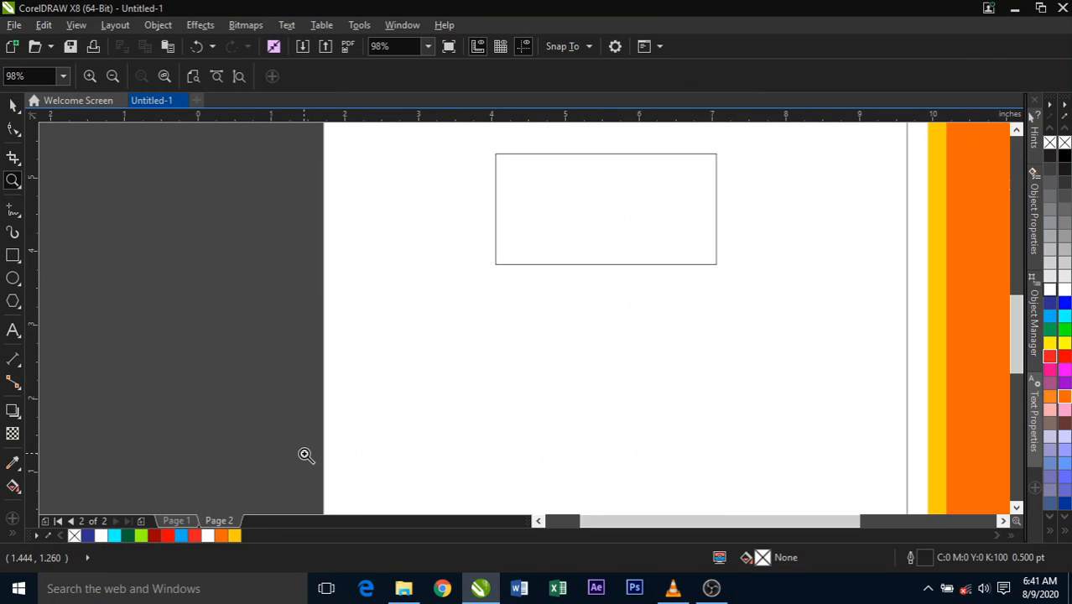
{"action": "left_click", "coordinate": [12, 106]}
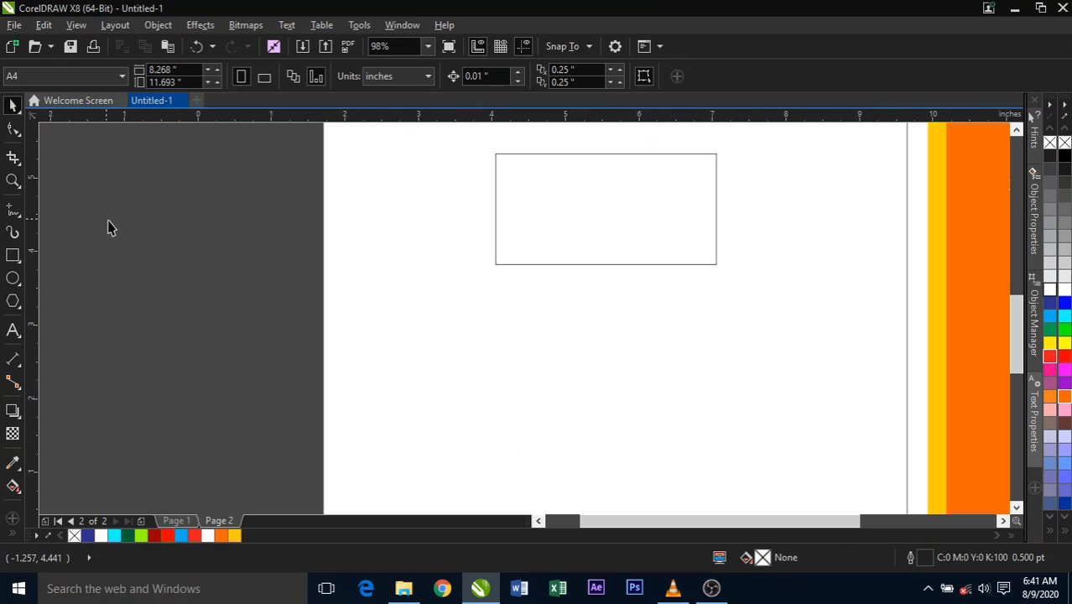
{"action": "left_click_drag", "start_coordinate": [742, 519], "coordinate": [813, 531]}
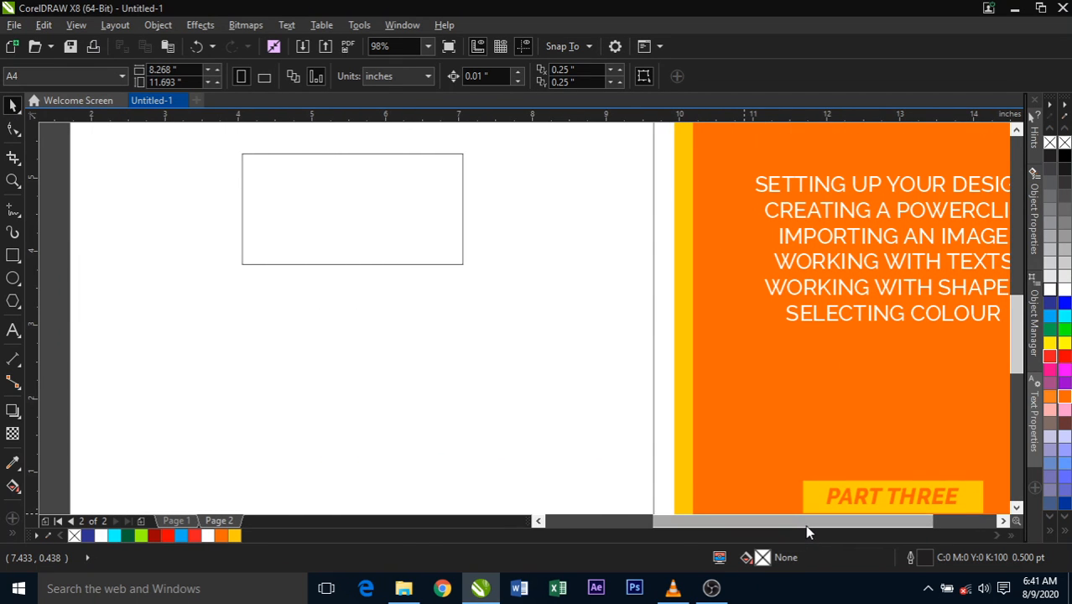
{"action": "left_click_drag", "start_coordinate": [808, 530], "coordinate": [823, 530]}
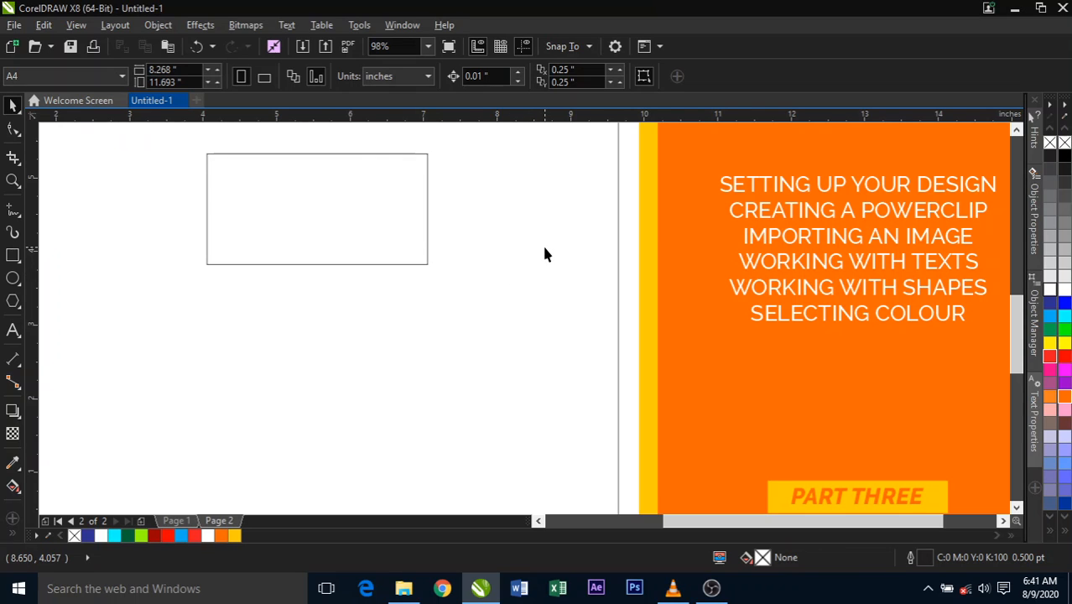
- Move the rectangle slightly down and turn it into an empty PowerClip frame
{"action": "left_click_drag", "start_coordinate": [379, 210], "coordinate": [381, 232]}
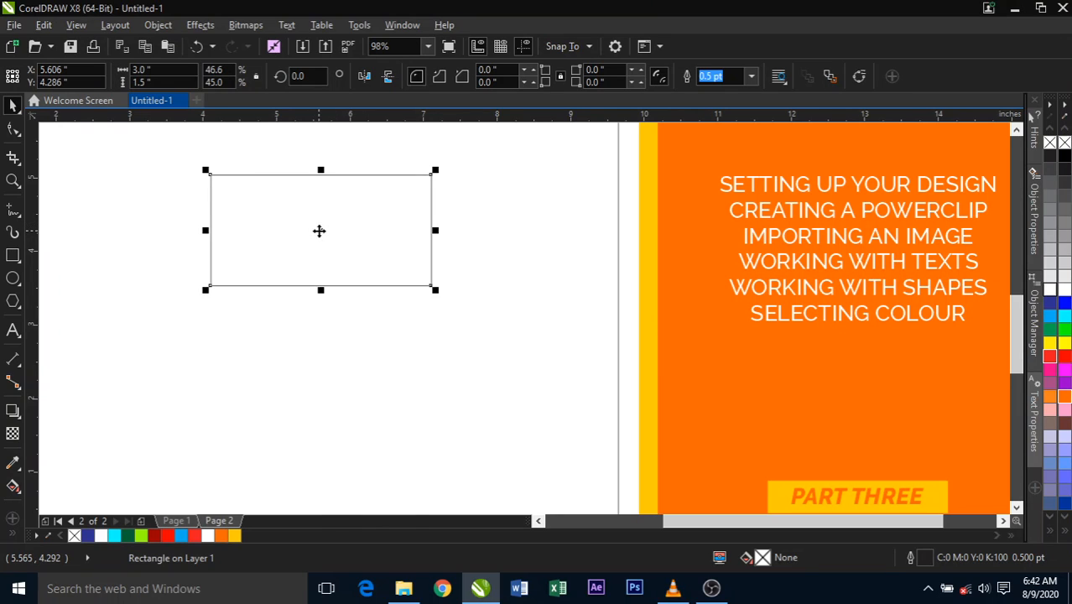
{"action": "right_click", "coordinate": [318, 230]}
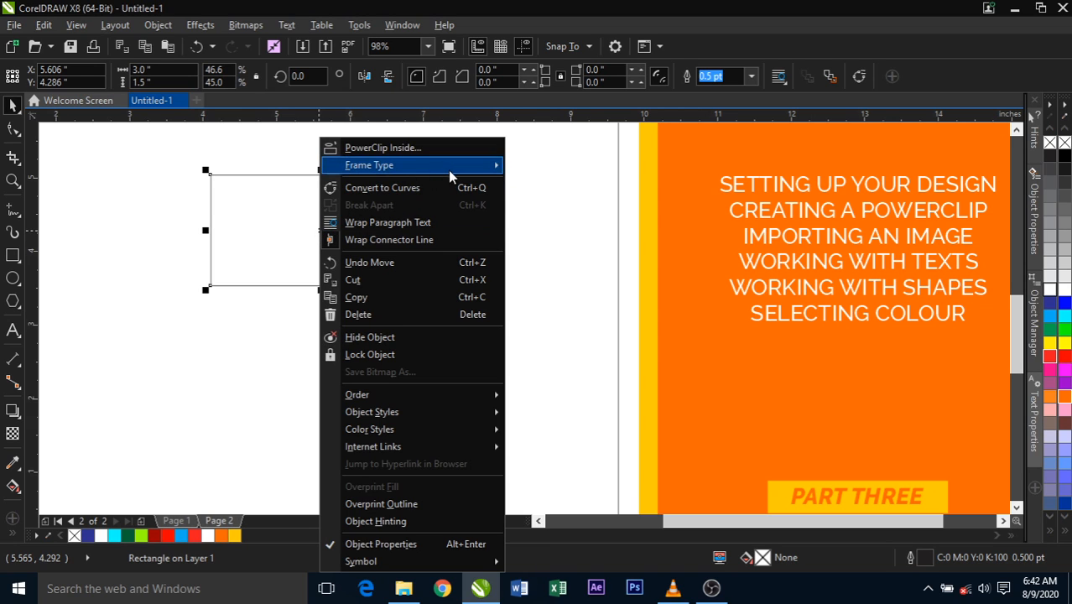
{"action": "mouse_move", "coordinate": [451, 170]}
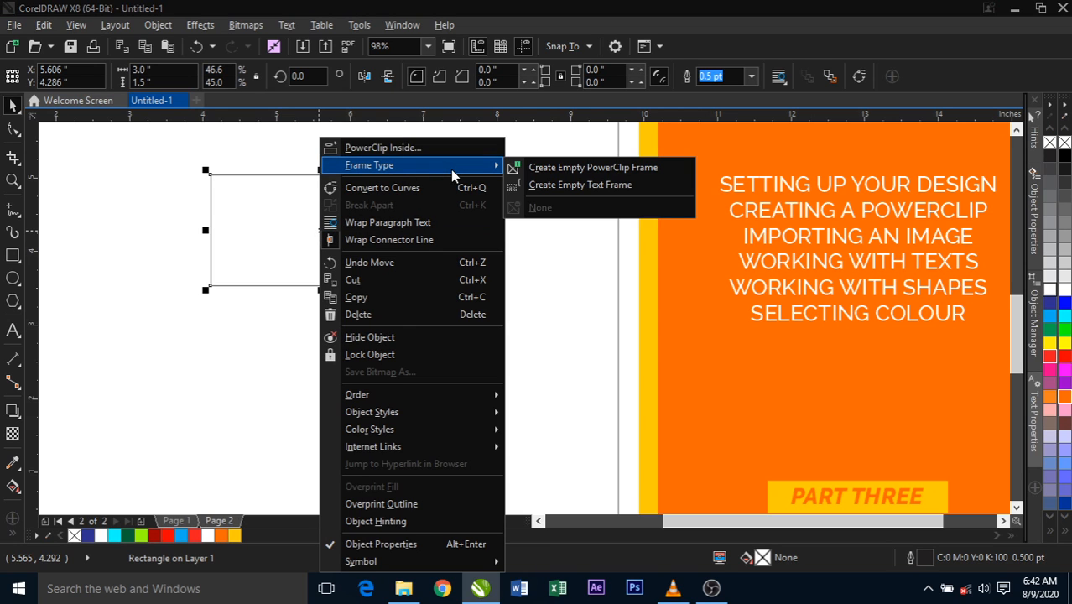
{"action": "left_click", "coordinate": [542, 177]}
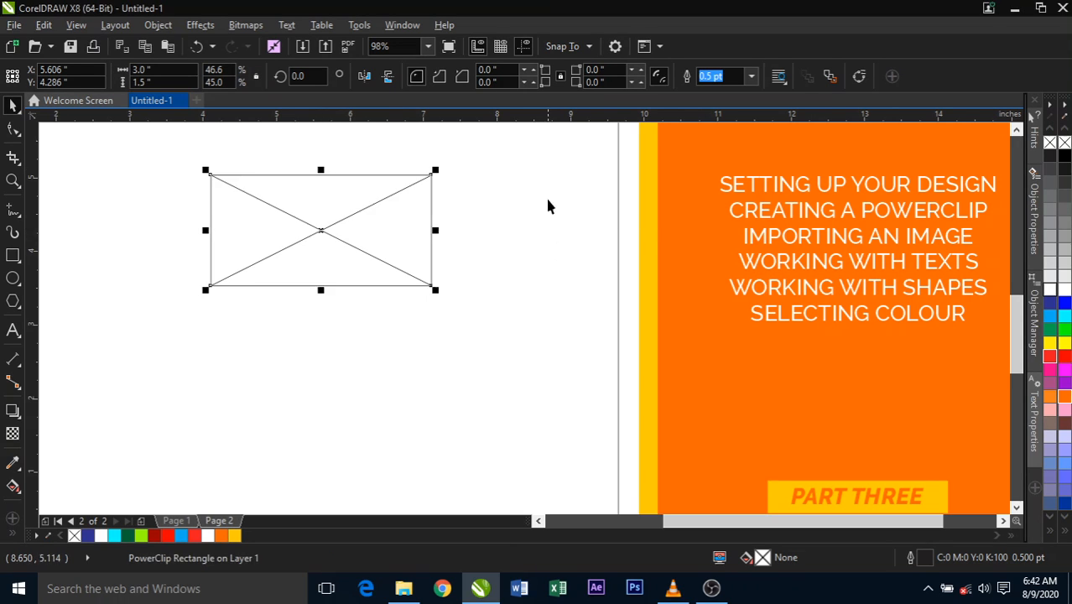
{"action": "left_click", "coordinate": [535, 253]}
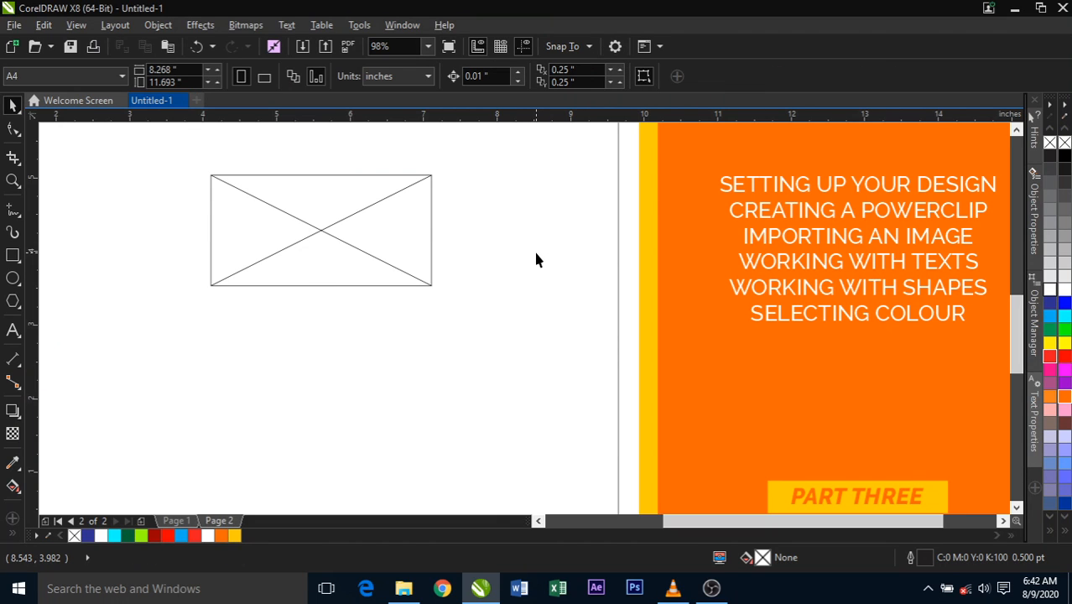
- Open the PowerClip frame's contents for editing and draw a circle about 1.76 inches in diameter below the frame
{"action": "double_click", "coordinate": [355, 236]}
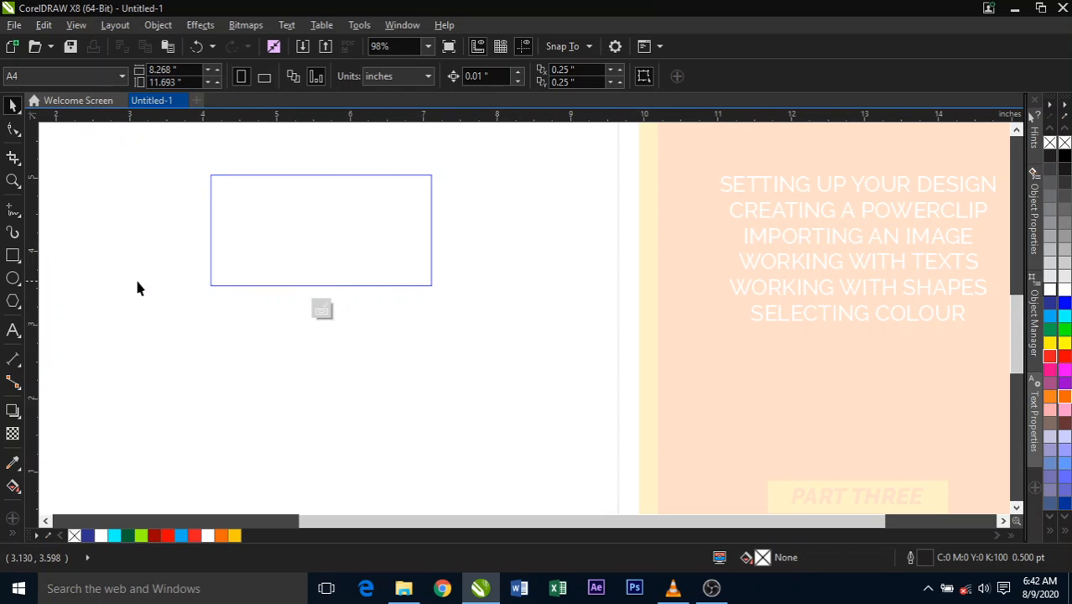
{"action": "left_click", "coordinate": [12, 277]}
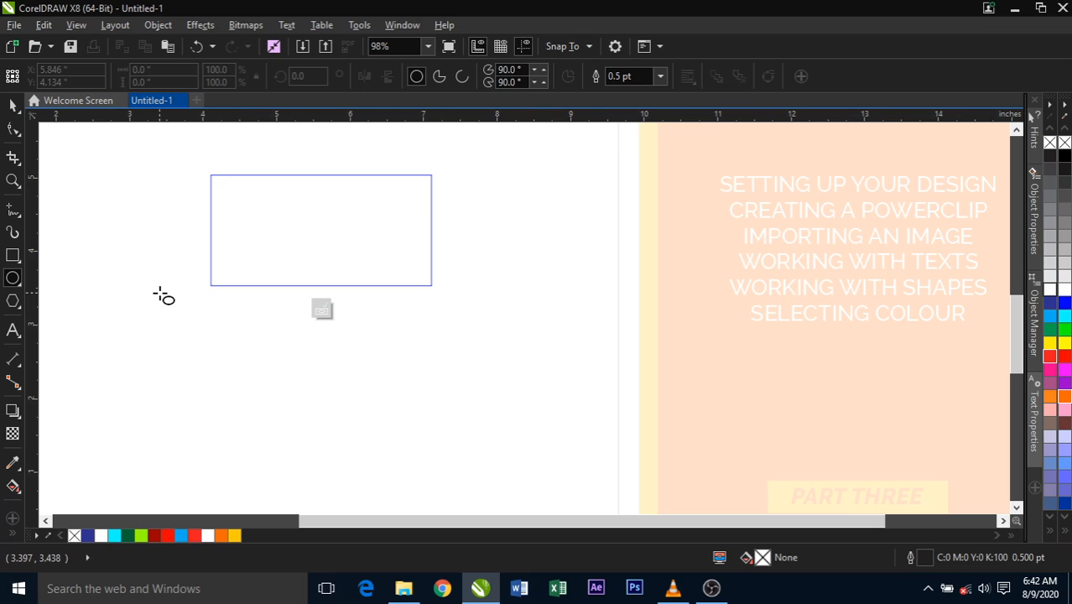
{"action": "left_click_drag", "start_coordinate": [160, 289], "coordinate": [290, 420]}
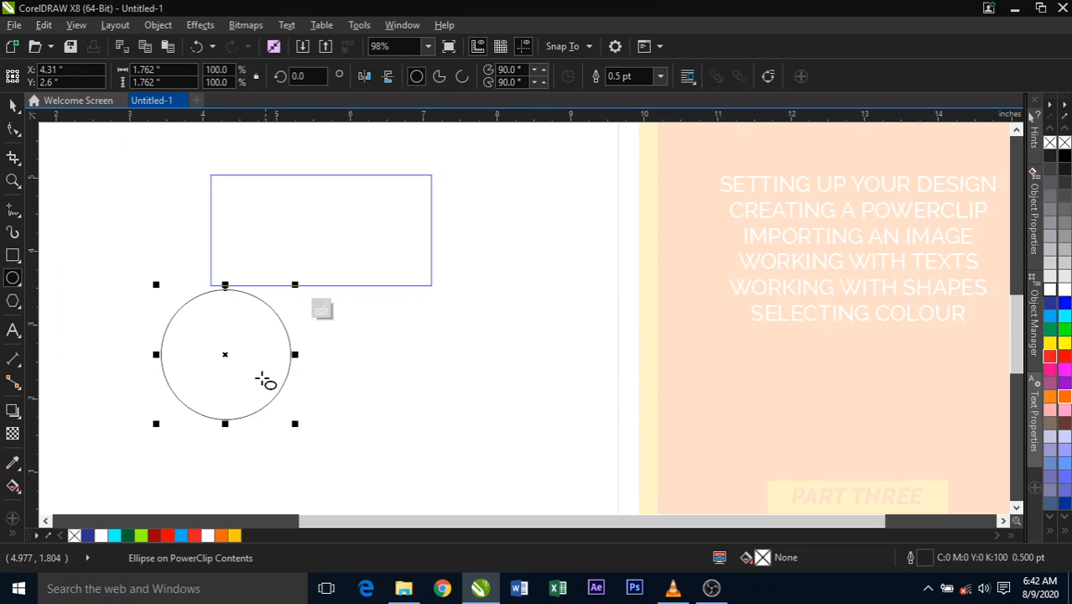
{"action": "left_click", "coordinate": [13, 106]}
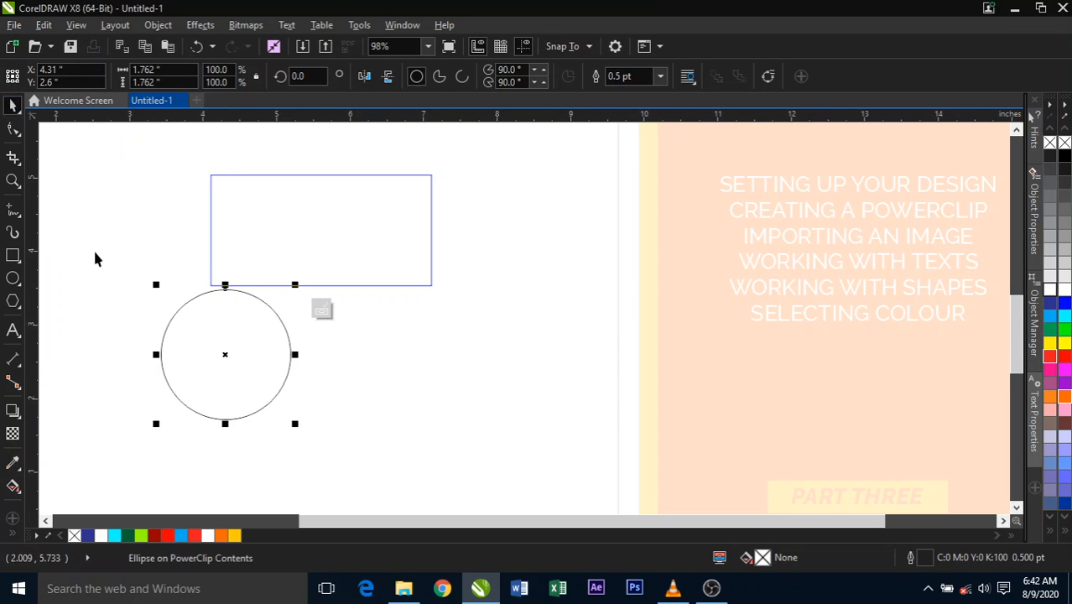
- Fill the circle with Ruby Red and centre it over the frame, finishing the PowerClip content editing
{"action": "left_click", "coordinate": [156, 534]}
{"action": "left_click_drag", "start_coordinate": [260, 361], "coordinate": [322, 257]}
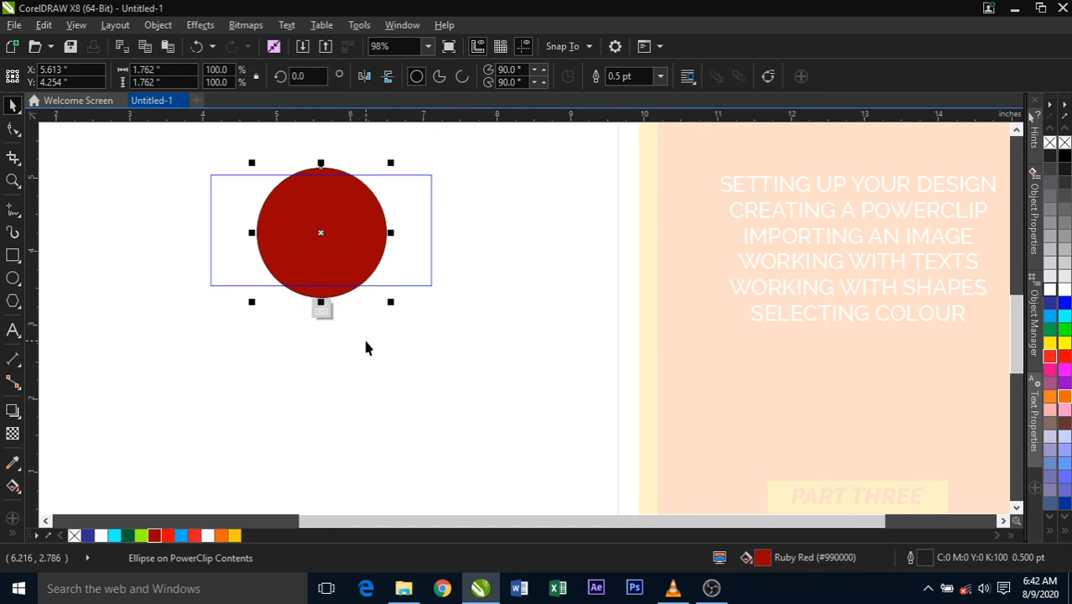
{"action": "left_click", "coordinate": [320, 311]}
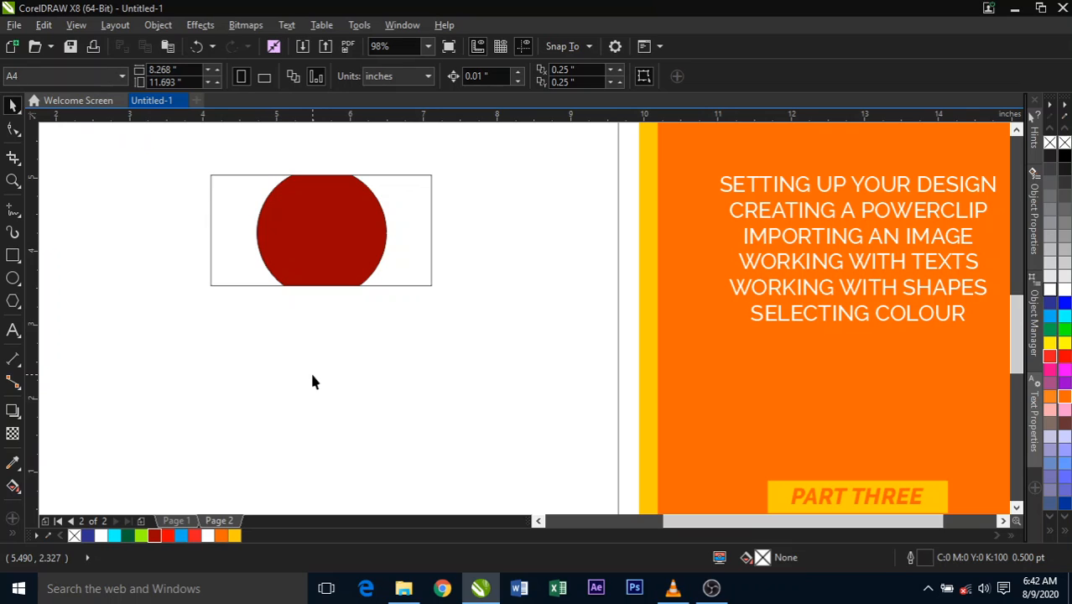
- Reopen the PowerClip frame's contents for editing and delete the red circle inside it
{"action": "left_click", "coordinate": [335, 279]}
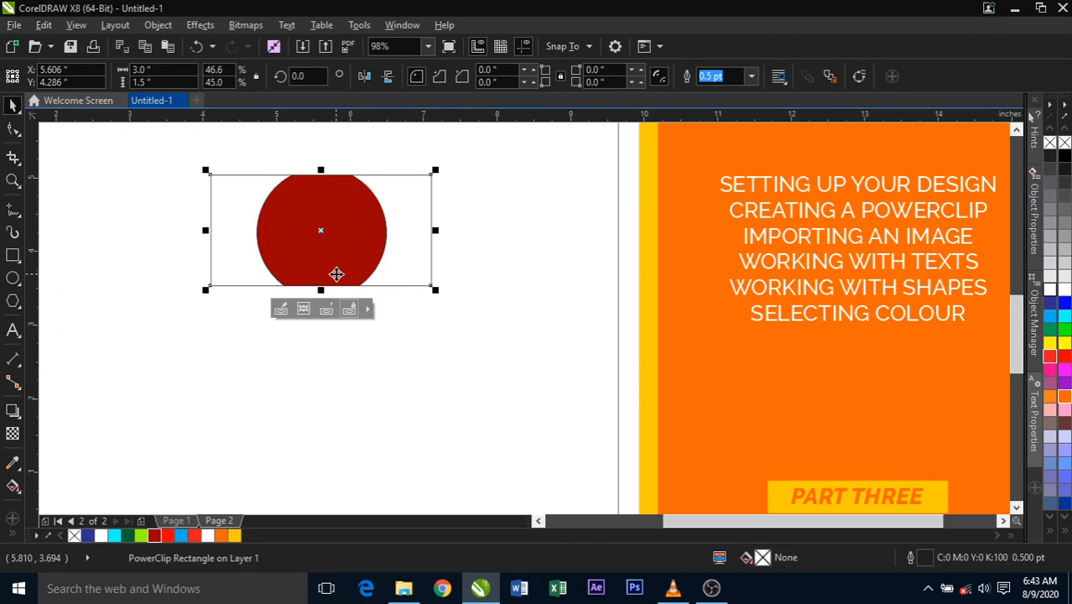
{"action": "left_click", "coordinate": [327, 368]}
{"action": "right_click", "coordinate": [319, 251]}
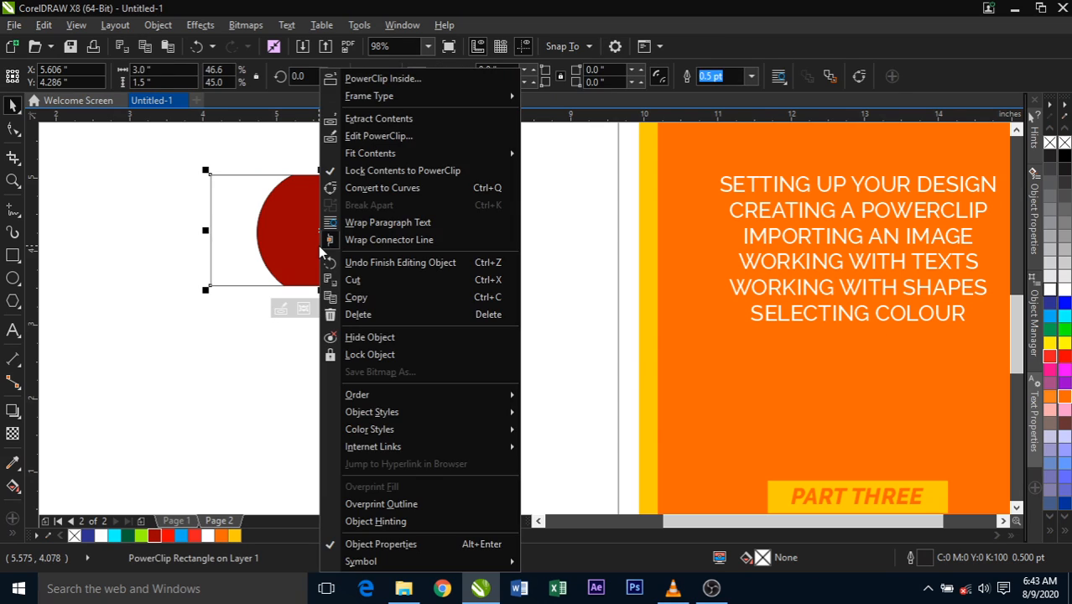
{"action": "left_click", "coordinate": [264, 291]}
{"action": "double_click", "coordinate": [283, 257]}
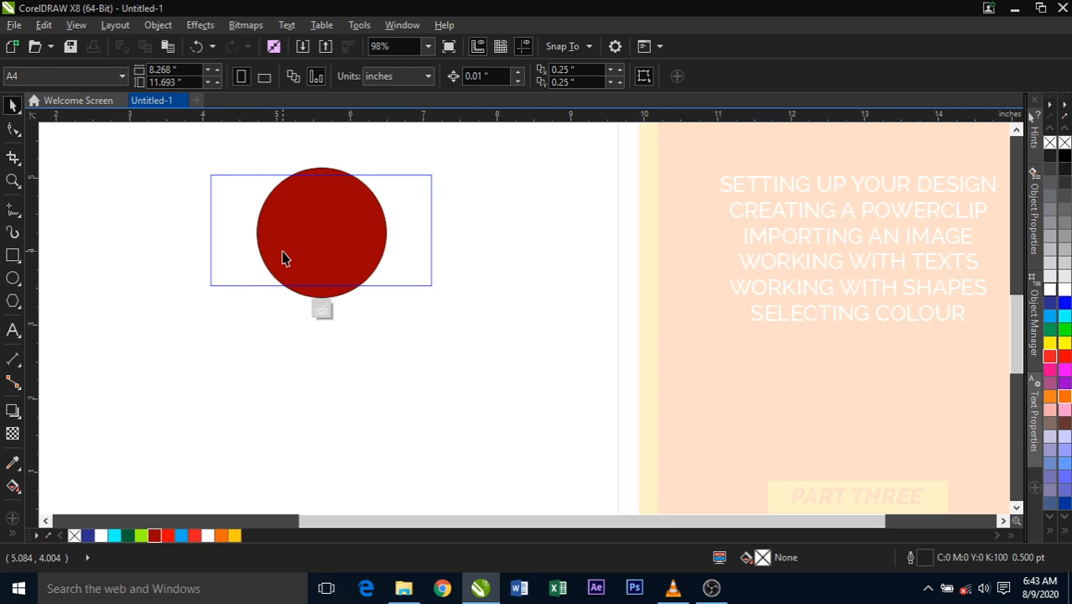
{"action": "left_click_drag", "start_coordinate": [345, 253], "coordinate": [350, 292]}
{"action": "key", "text": "Delete"}
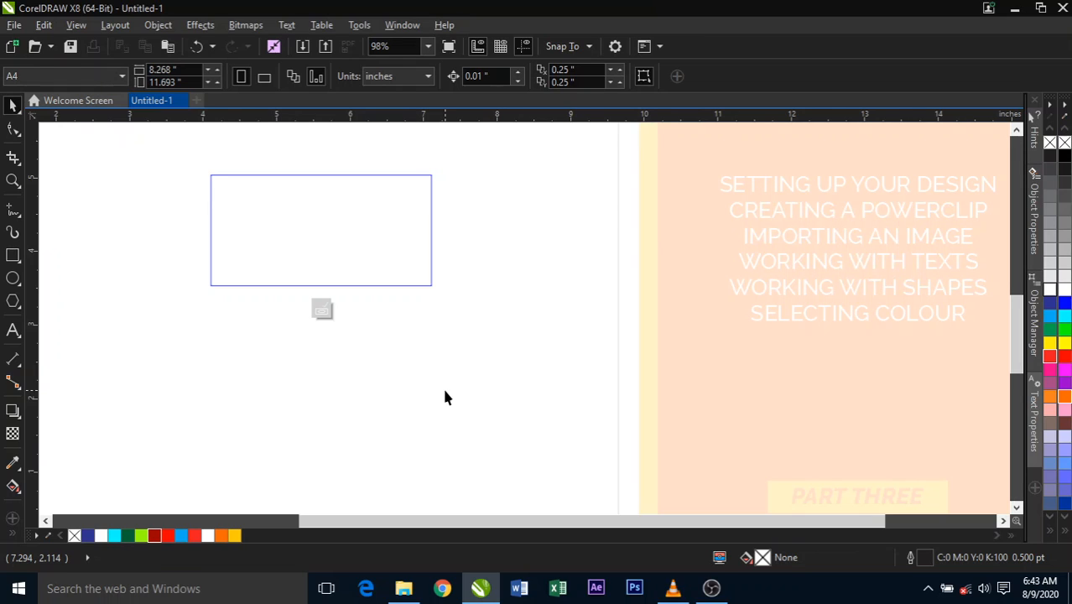
- Import Youtube channel logo.png from the EXPORT folder and place it about 0.92 inches square in the left part of the PowerClip frame
{"action": "left_click", "coordinate": [304, 47]}
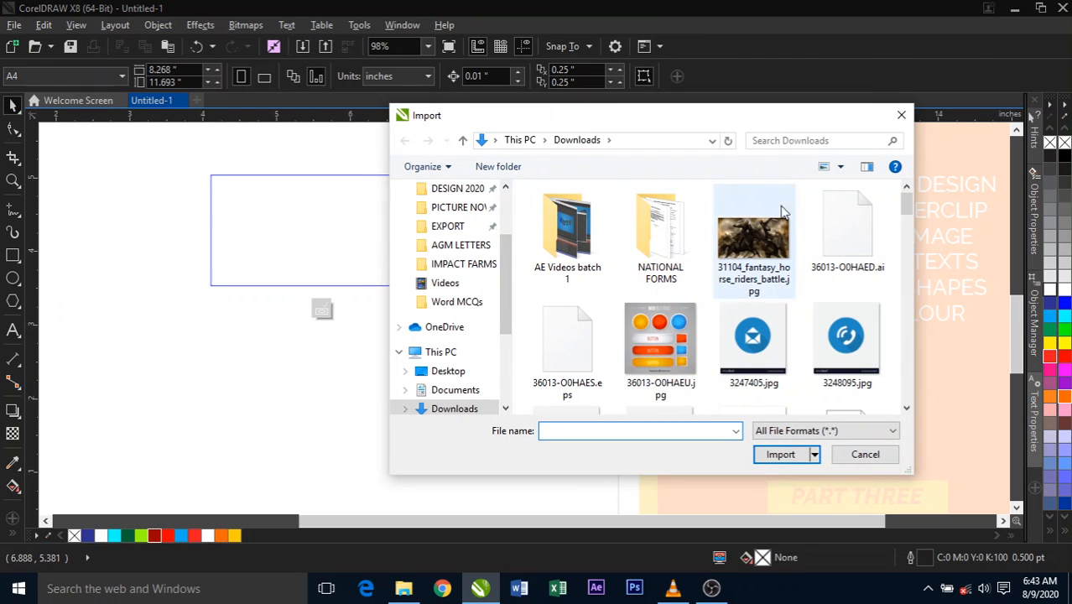
{"action": "mouse_move", "coordinate": [905, 204]}
{"action": "left_mouse_down"}
{"action": "mouse_move", "coordinate": [902, 381]}
{"action": "mouse_move", "coordinate": [902, 201]}
{"action": "left_mouse_up"}
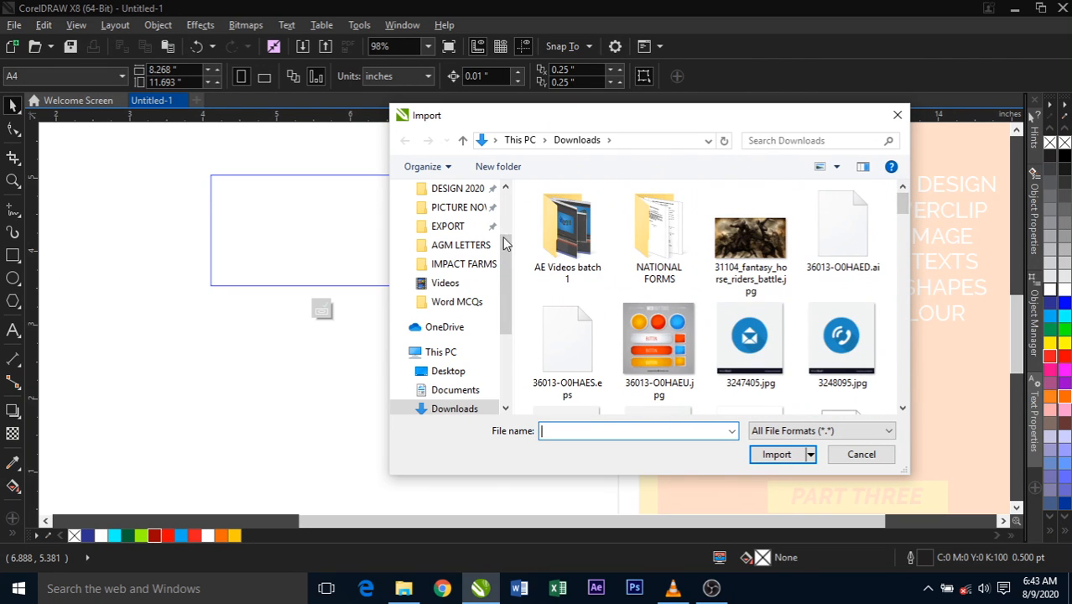
{"action": "left_click", "coordinate": [445, 230]}
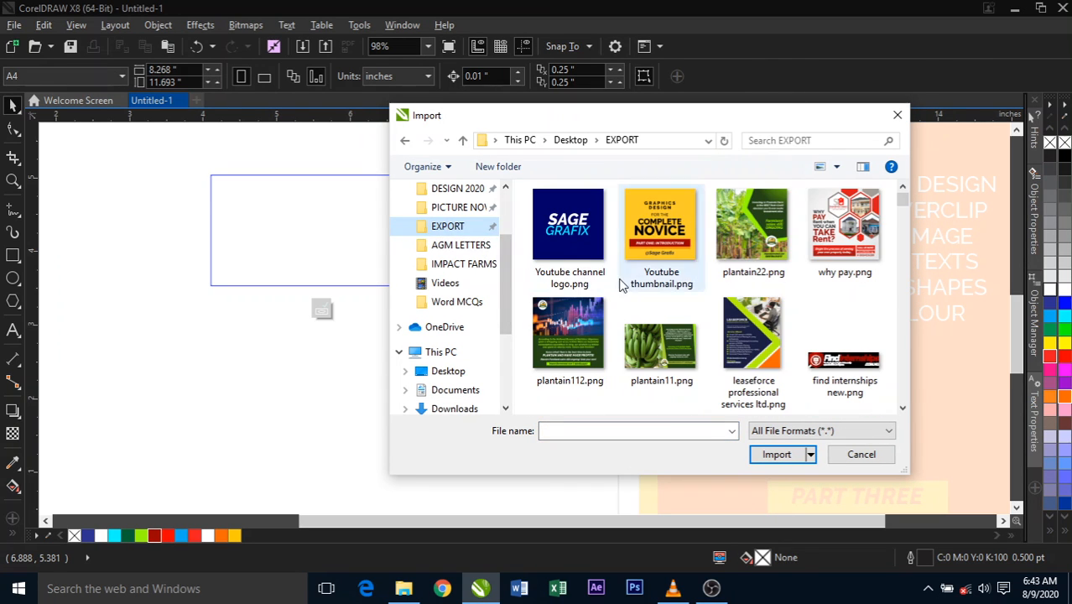
{"action": "left_click", "coordinate": [575, 239]}
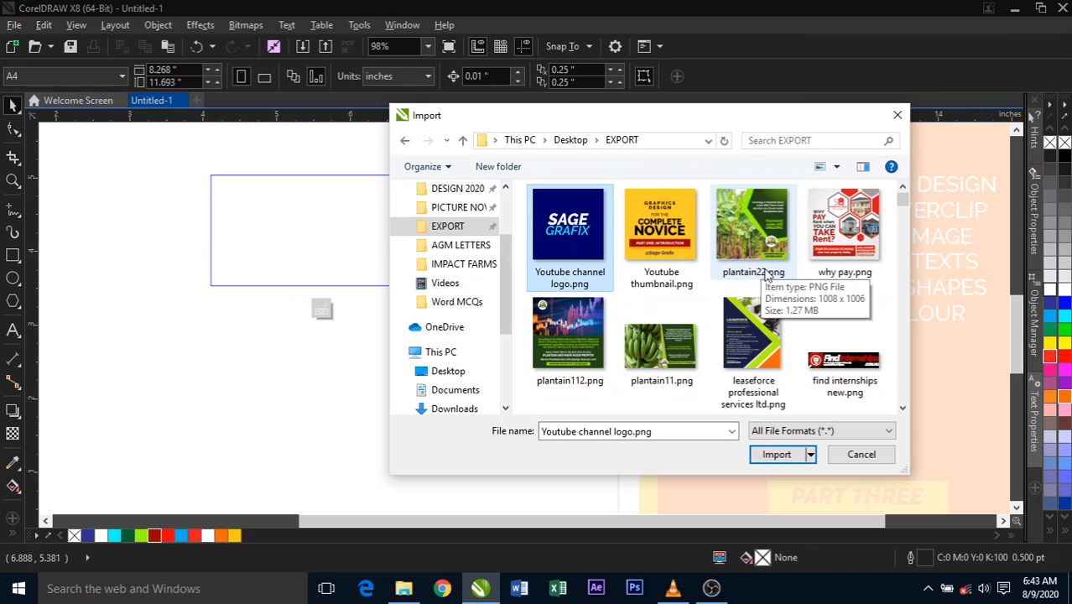
{"action": "left_click", "coordinate": [777, 457]}
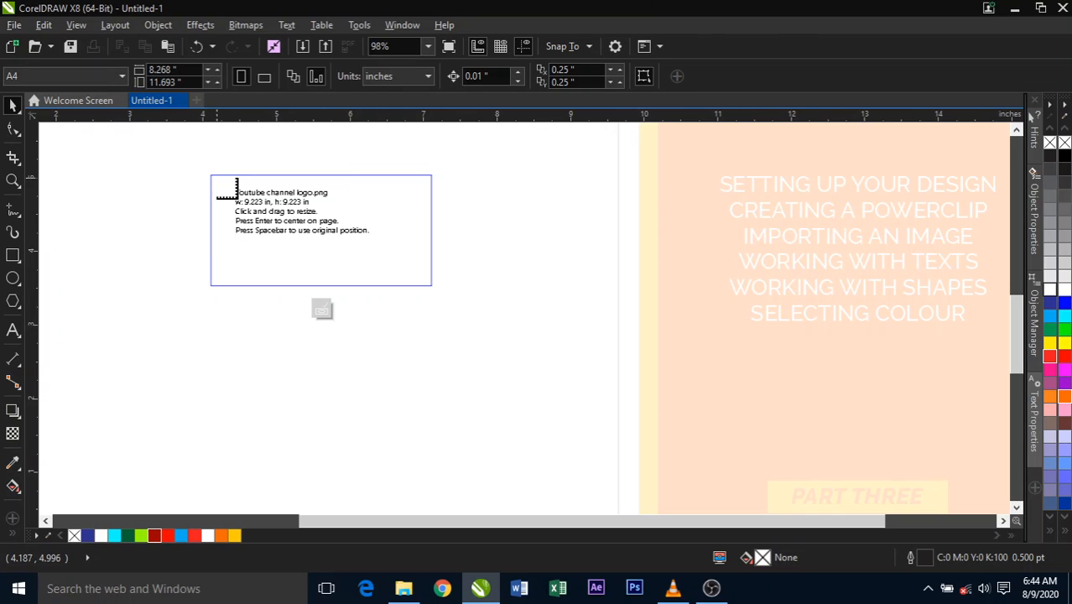
{"action": "mouse_move", "coordinate": [217, 178]}
{"action": "left_mouse_down"}
{"action": "mouse_move", "coordinate": [271, 240]}
{"action": "mouse_move", "coordinate": [251, 212]}
{"action": "mouse_move", "coordinate": [239, 217]}
{"action": "mouse_move", "coordinate": [242, 235]}
{"action": "mouse_move", "coordinate": [303, 278]}
{"action": "mouse_move", "coordinate": [268, 252]}
{"action": "mouse_move", "coordinate": [273, 243]}
{"action": "left_mouse_up"}
{"action": "left_click", "coordinate": [143, 198]}
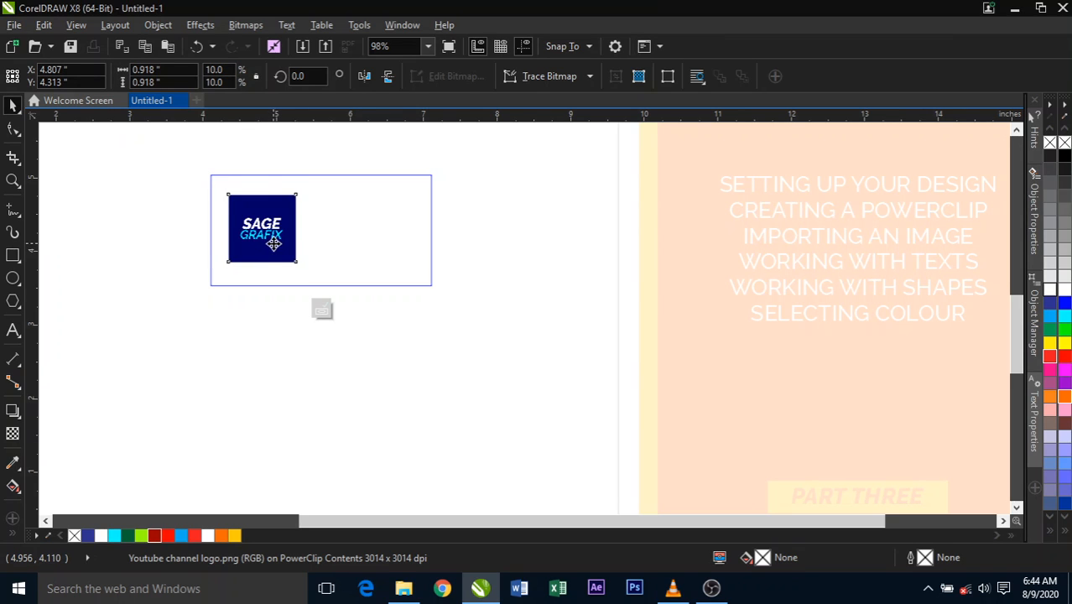
{"action": "left_click", "coordinate": [273, 242]}
{"action": "left_click", "coordinate": [160, 243]}
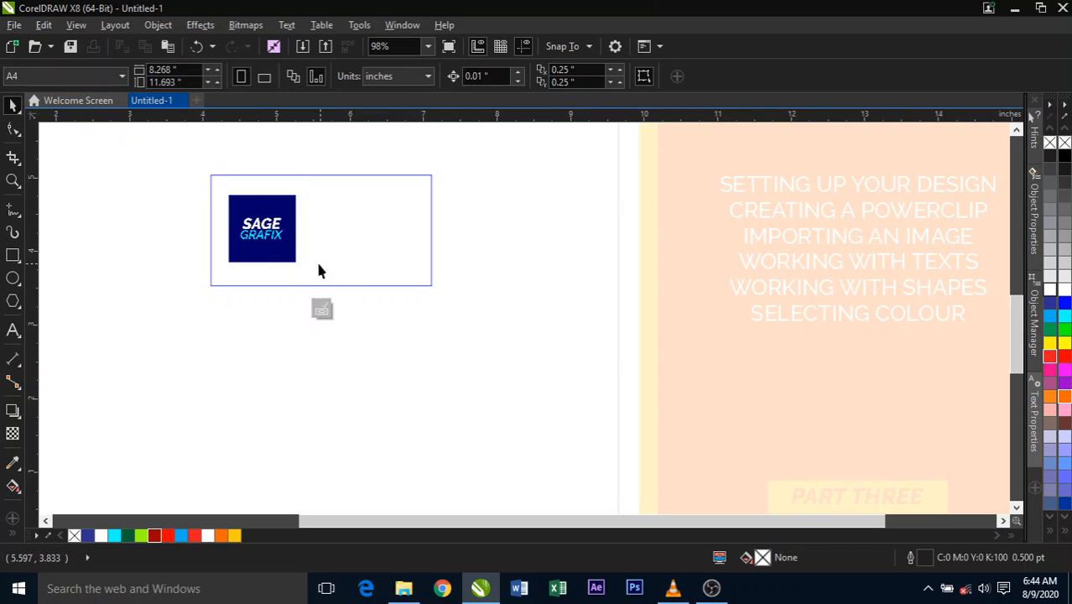
- Draw a rectangle about 1.74 by 1.91 inches around the logo and fill it with navy blue #000066
{"action": "left_click", "coordinate": [13, 255]}
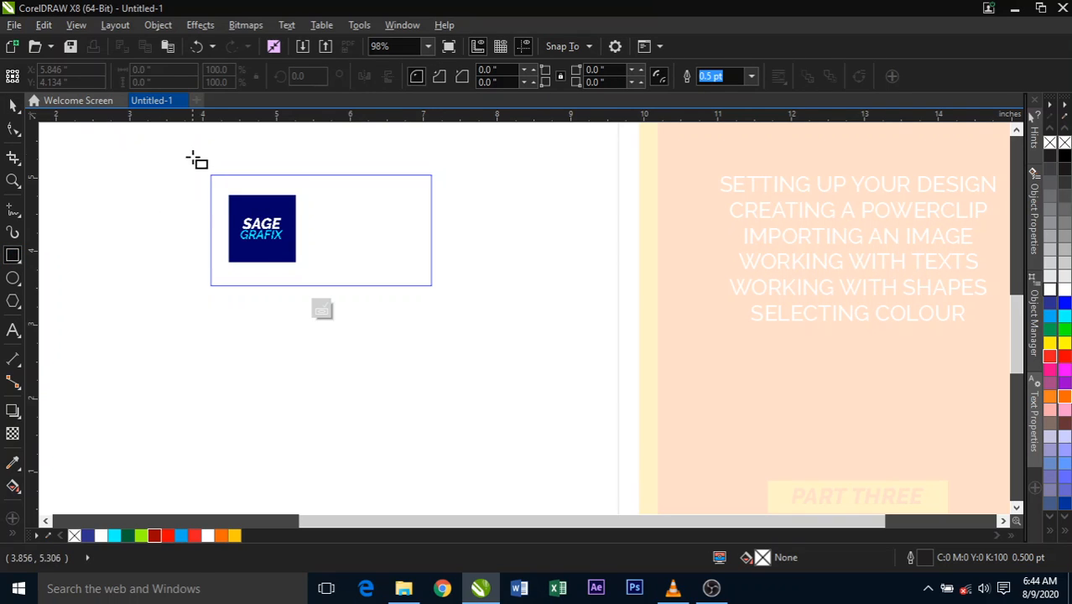
{"action": "left_click_drag", "start_coordinate": [192, 157], "coordinate": [320, 298]}
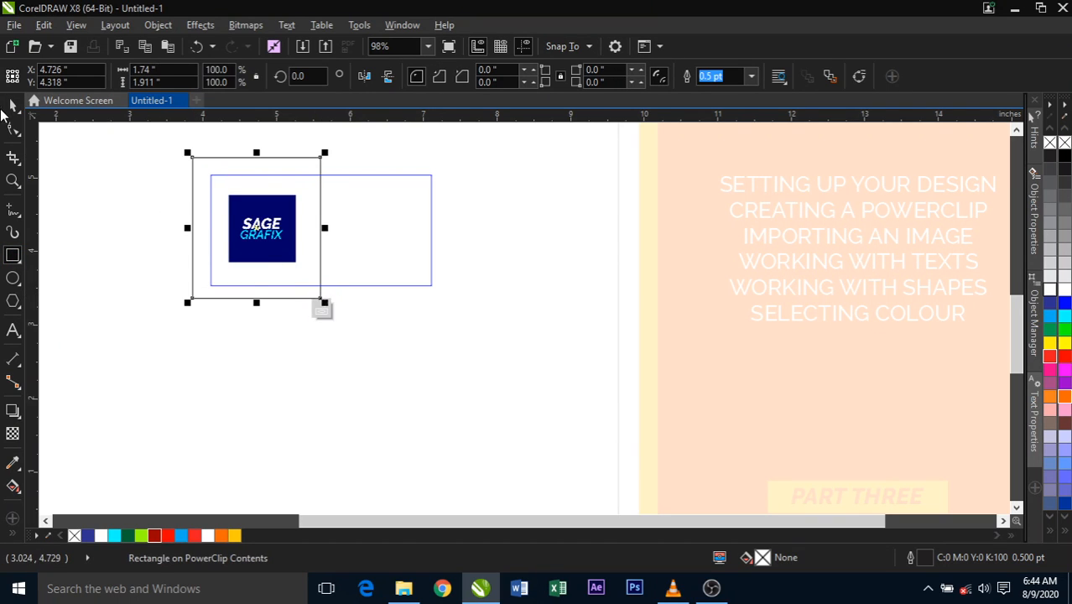
{"action": "key", "text": "space"}
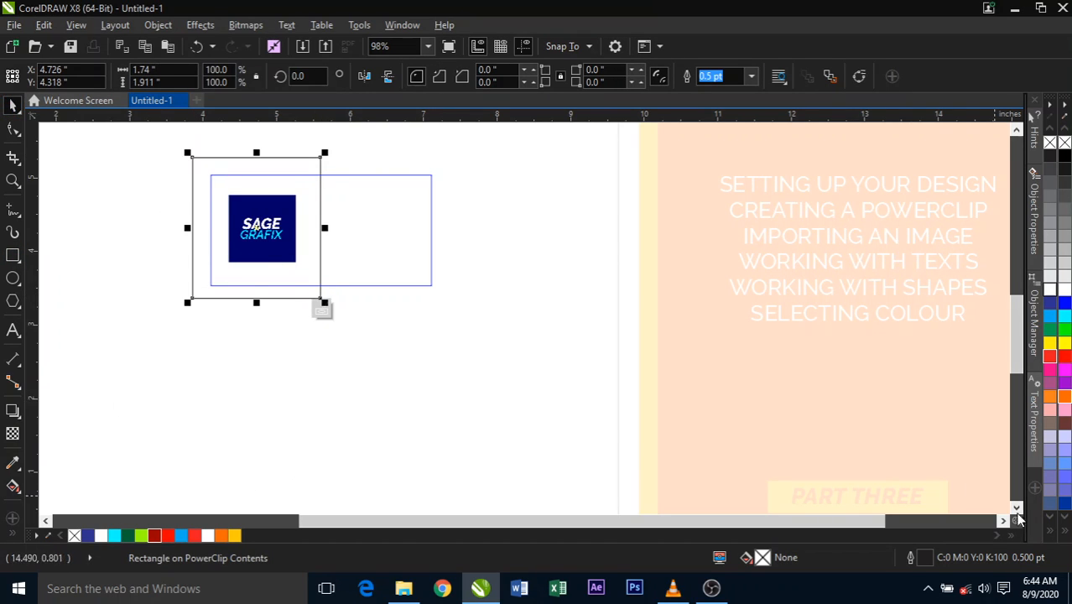
{"action": "left_click", "coordinate": [1053, 531]}
{"action": "left_click", "coordinate": [1064, 531]}
{"action": "left_click", "coordinate": [1063, 531]}
{"action": "left_click", "coordinate": [1009, 502]}
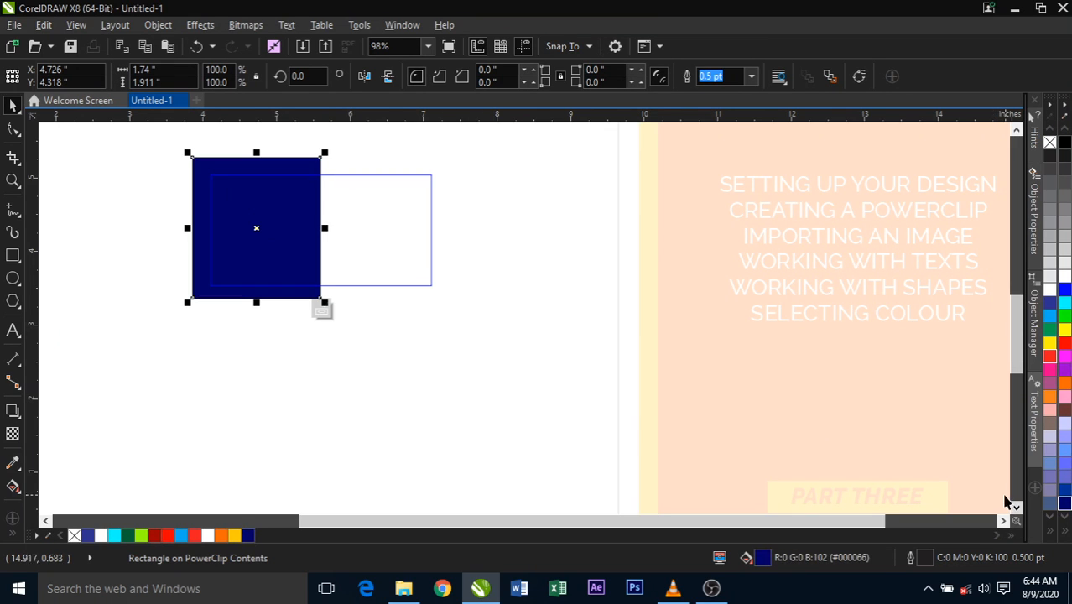
- Remove the navy rectangle's outline and send it to the back, behind the logo
{"action": "right_click", "coordinate": [1054, 138]}
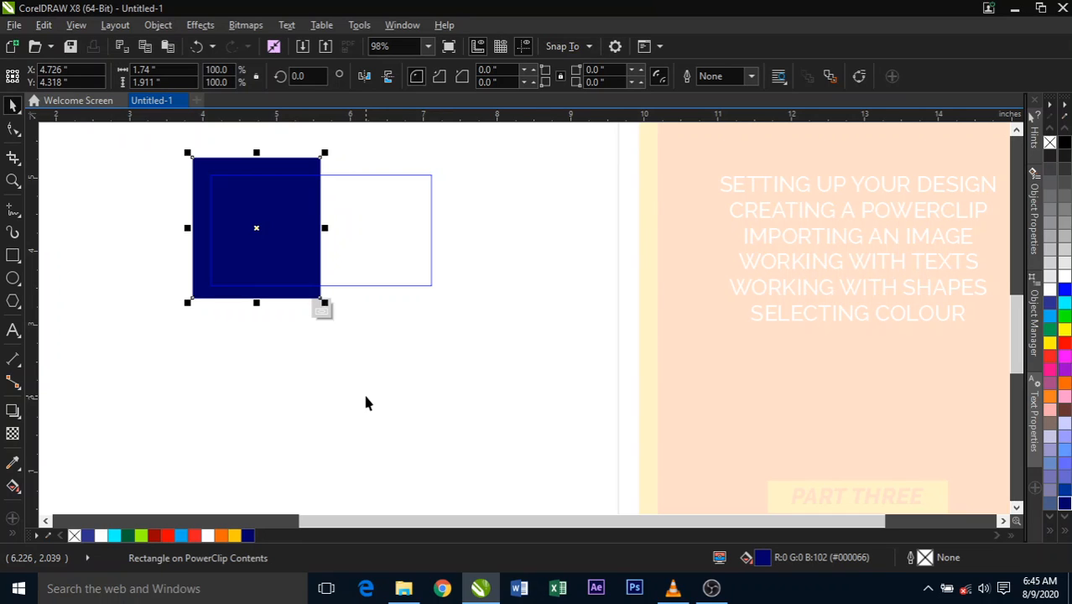
{"action": "key", "text": "shift+Page_Down"}
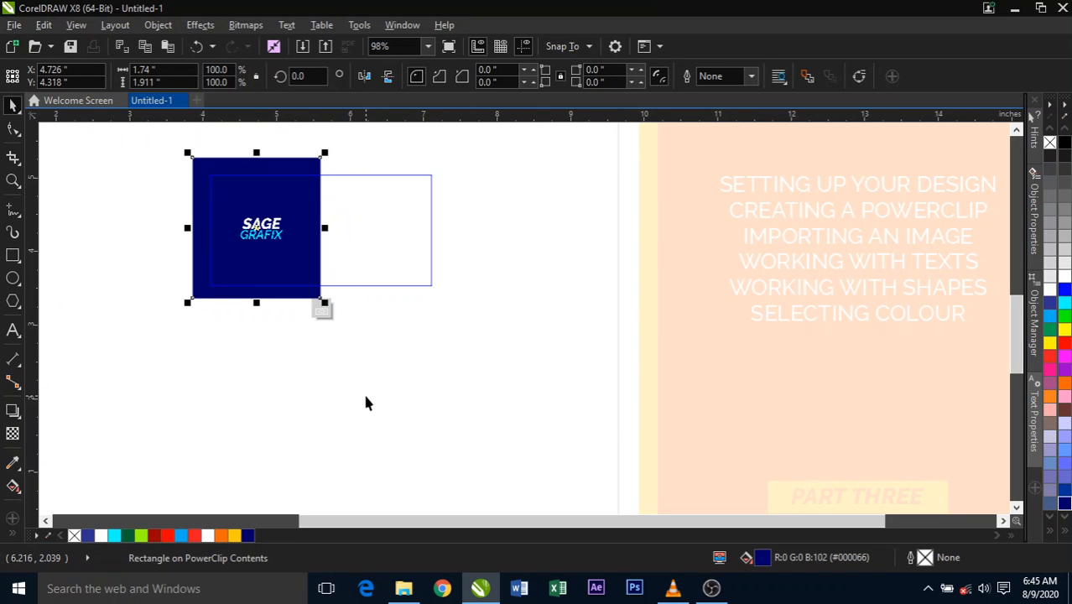
{"action": "left_click", "coordinate": [366, 378]}
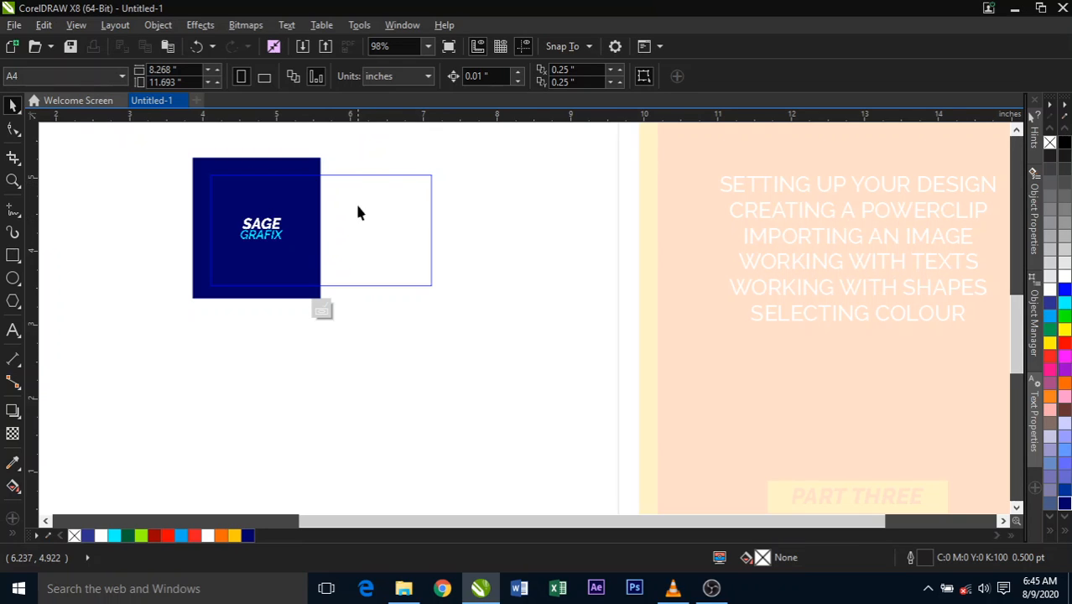
- Add artistic text below the frame reading "Click on the" and "LINK BELOW" on two lines
{"action": "left_click", "coordinate": [14, 332]}
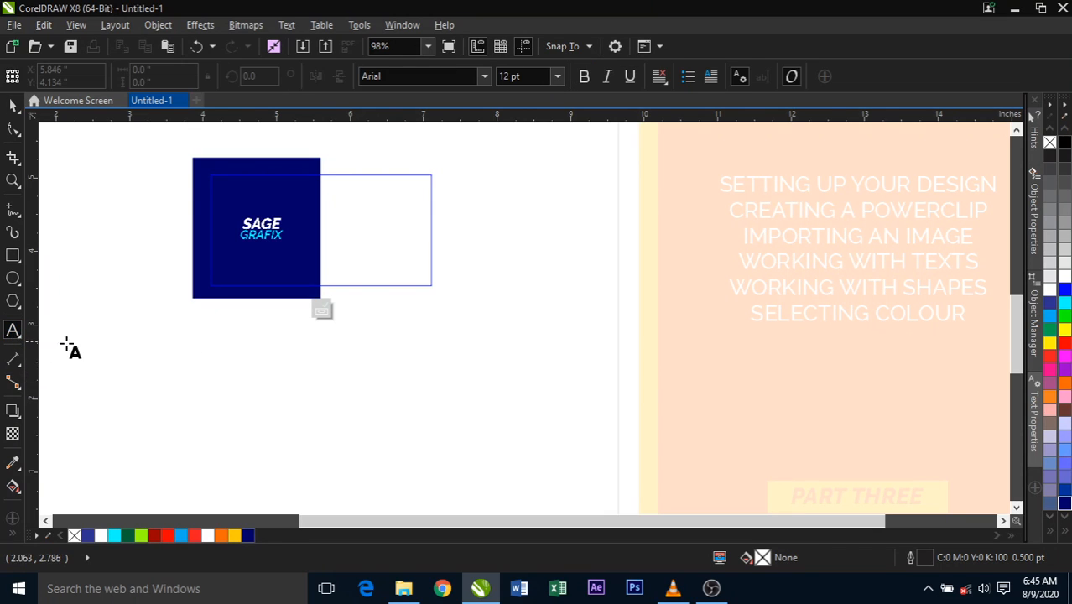
{"action": "left_click", "coordinate": [213, 377]}
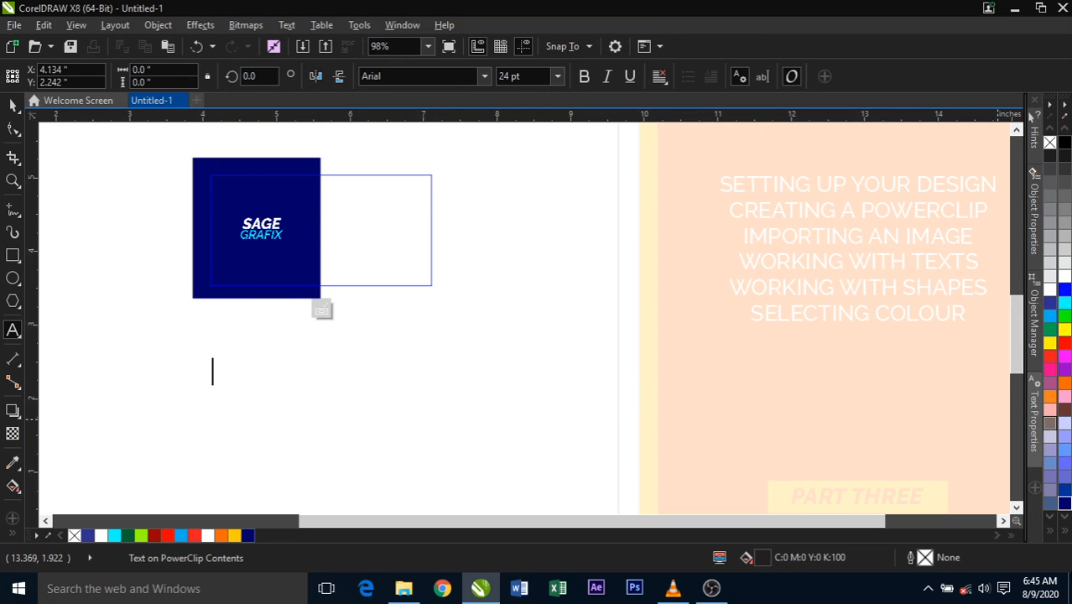
{"action": "type", "text": "Click "}
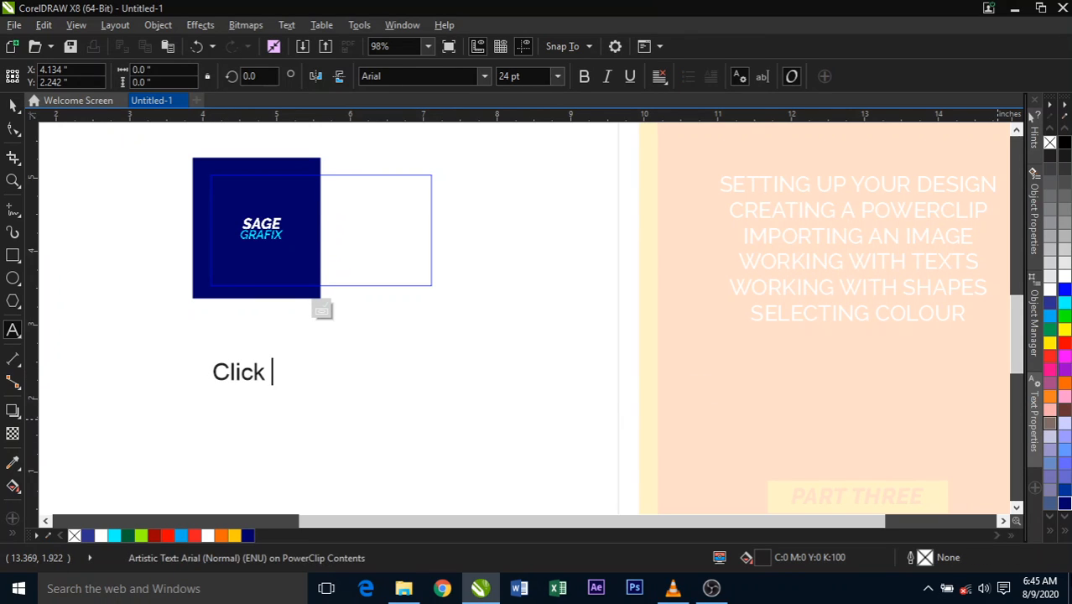
{"action": "type", "text": "on thi"}
{"action": "key", "text": "BackSpace"}
{"action": "type", "text": "e"}
{"action": "key", "text": "Return"}
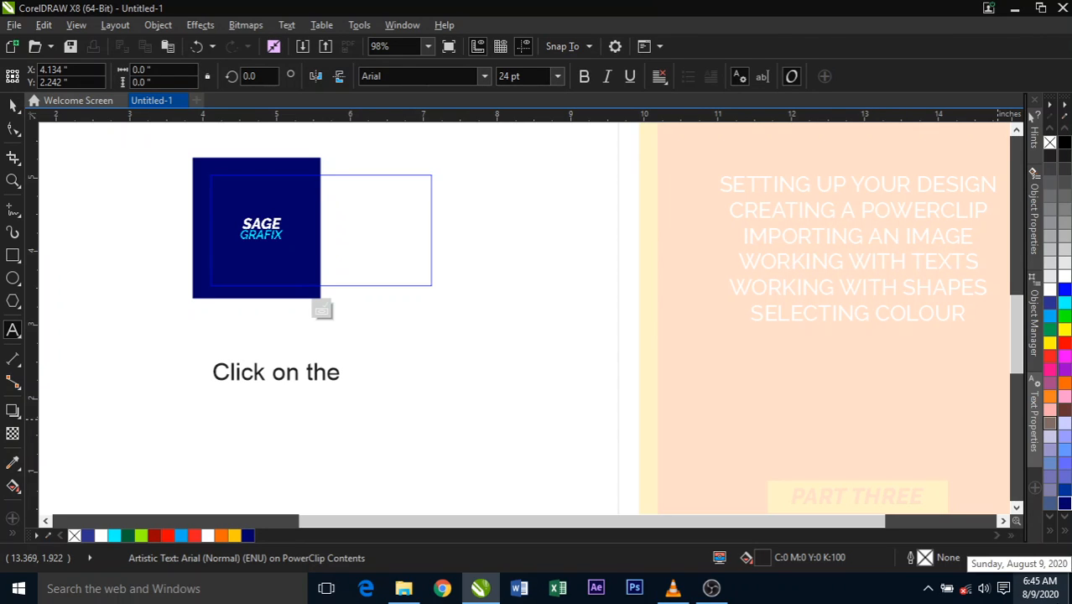
{"action": "type", "text": "LINK B"}
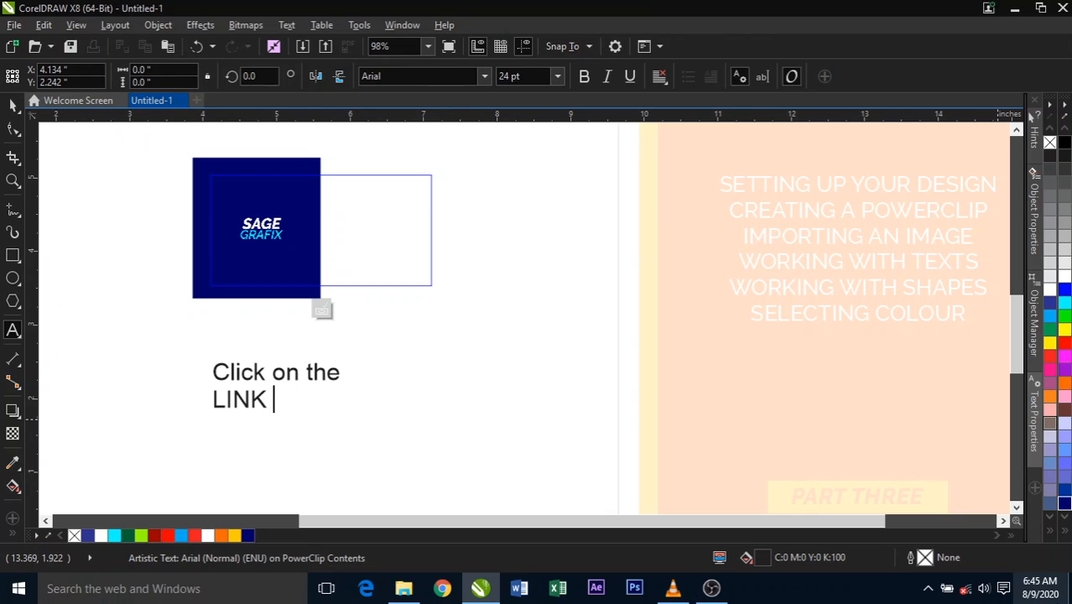
{"action": "type", "text": "ELOW"}
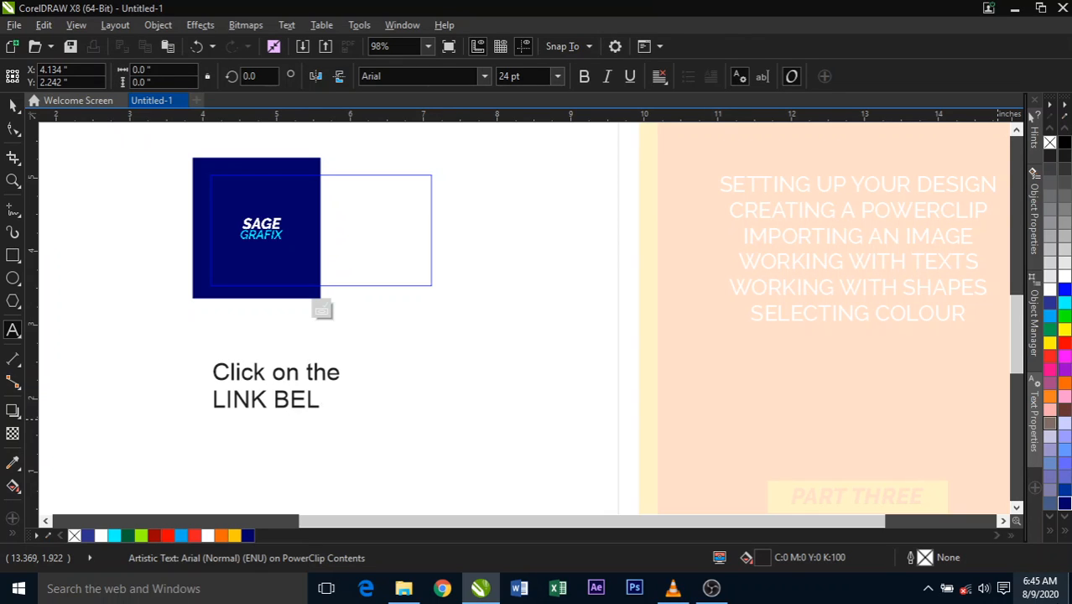
- Complete the text with the lines "to join my" and "FREE YOUTUBE CLASS", and finish text editing
{"action": "key", "text": "Return"}
{"action": "type", "text": "to join m"}
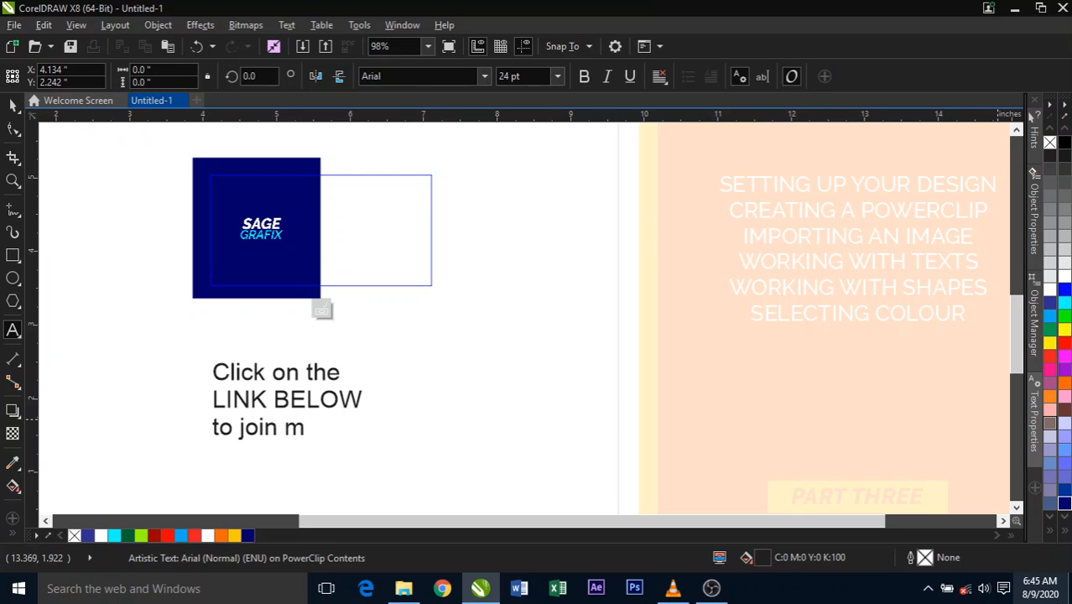
{"action": "type", "text": "y"}
{"action": "key", "text": "Return"}
{"action": "type", "text": "FRE"}
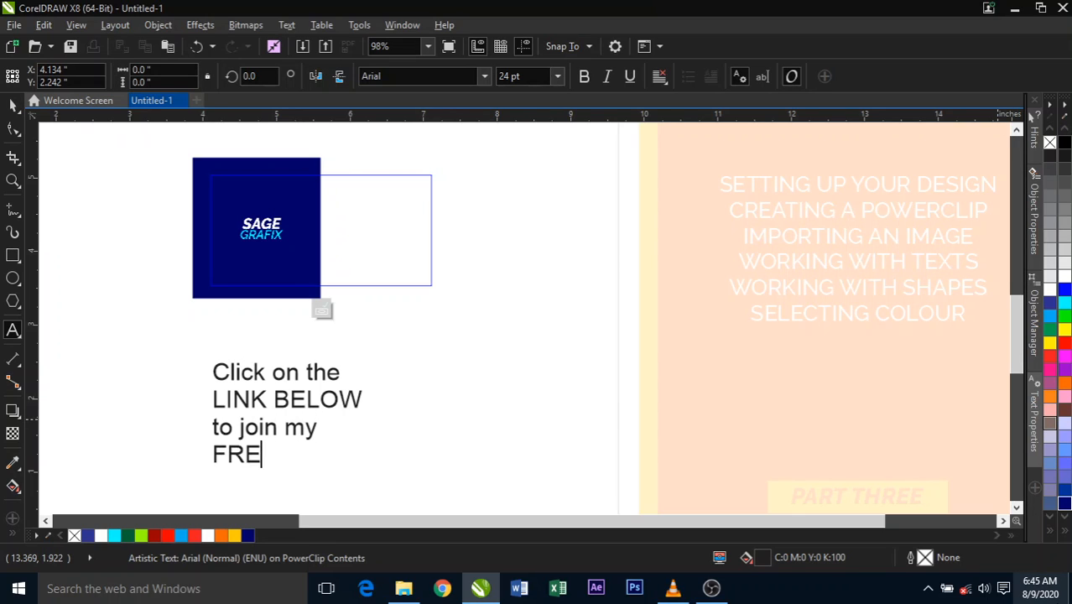
{"action": "type", "text": "E YOUTUBE CLASS"}
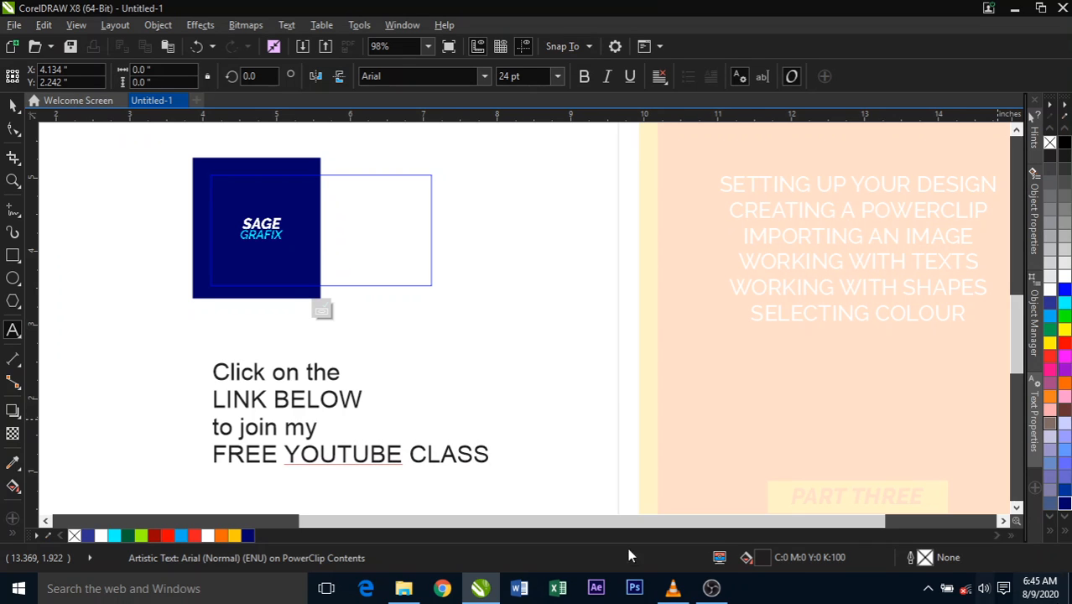
{"action": "left_click", "coordinate": [12, 105]}
{"action": "left_click", "coordinate": [86, 243]}
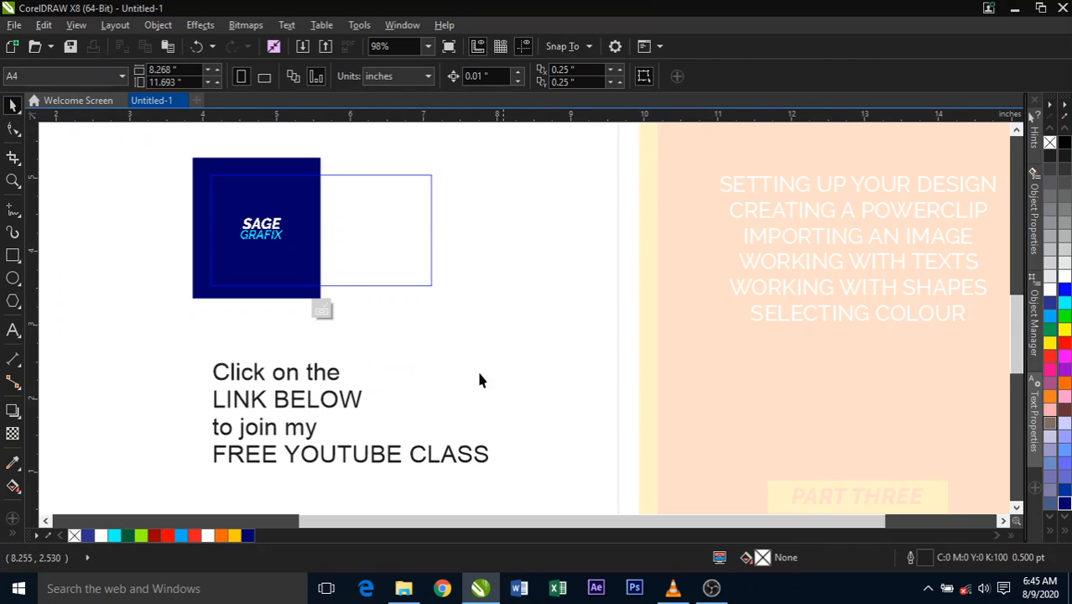
- Reposition the four-line text block just below the frame, centred at about X 6.47, Y 2.25 inches
{"action": "left_click_drag", "start_coordinate": [339, 400], "coordinate": [249, 376]}
{"action": "left_click", "coordinate": [514, 376]}
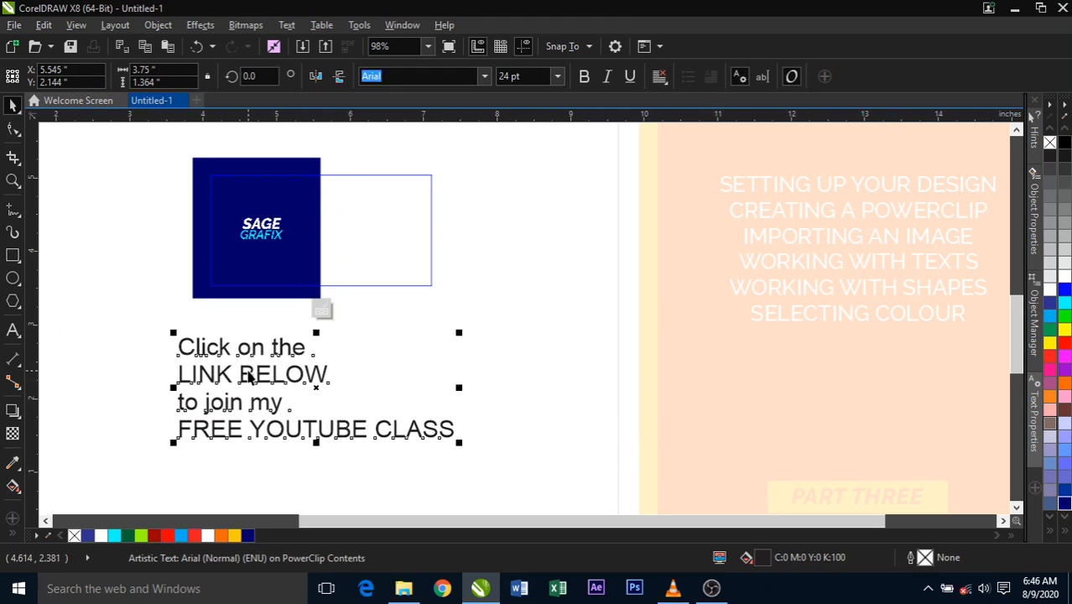
{"action": "left_click", "coordinate": [398, 389]}
{"action": "left_click_drag", "start_coordinate": [319, 375], "coordinate": [446, 375]}
{"action": "left_click", "coordinate": [369, 379]}
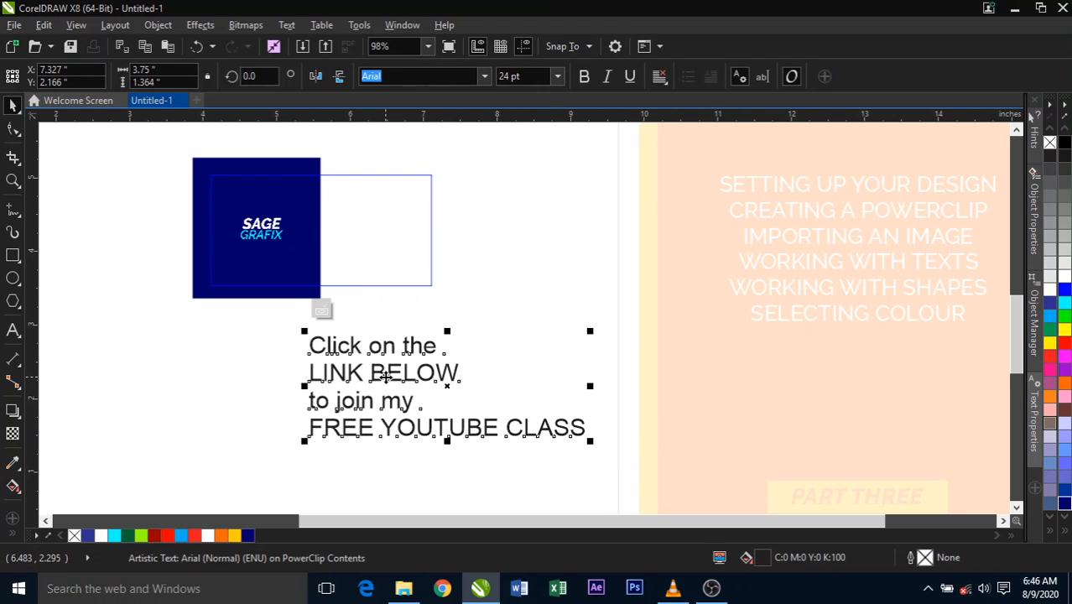
{"action": "left_click_drag", "start_coordinate": [374, 376], "coordinate": [312, 375]}
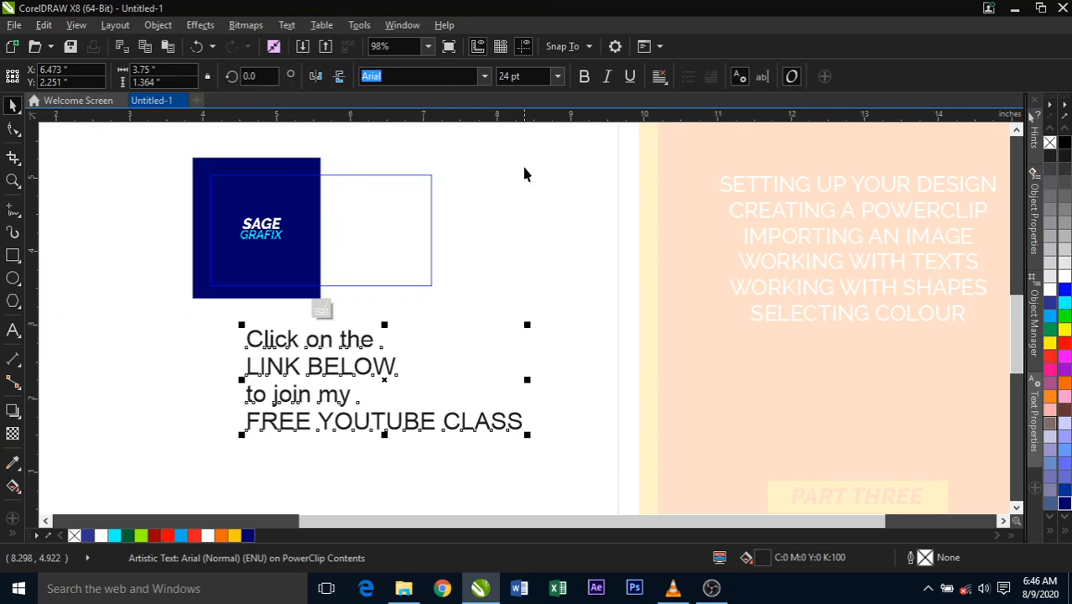
- Set the text block's font size to 8 pt
{"action": "left_click", "coordinate": [557, 76]}
{"action": "left_click", "coordinate": [523, 118]}
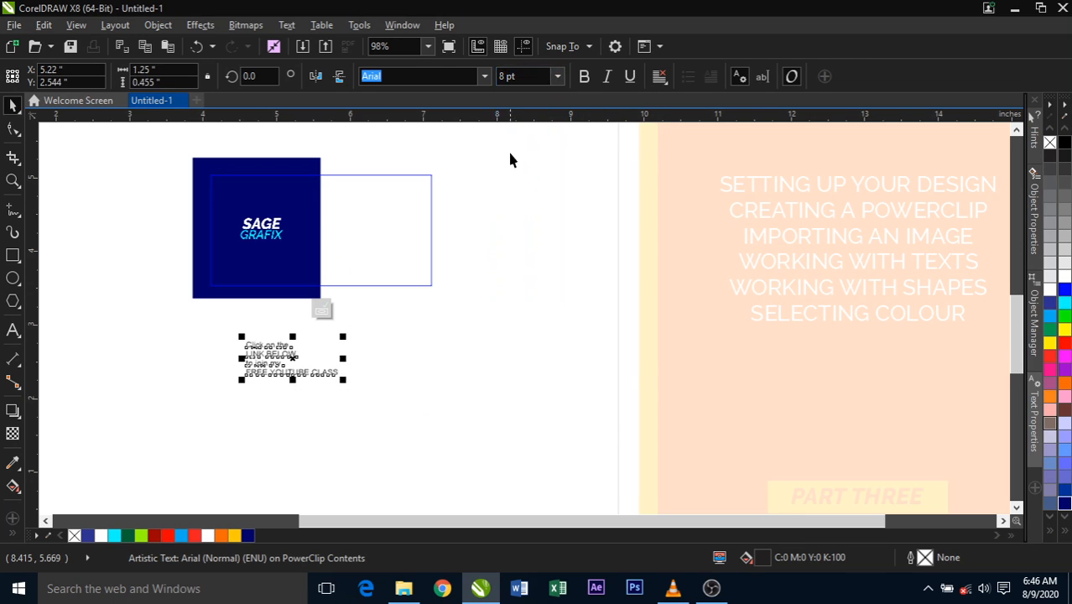
{"action": "left_click", "coordinate": [429, 404]}
- Try widening the text block to about 3.53 inches, undo that, and stretch the text vertically downwards instead
{"action": "left_click", "coordinate": [326, 380]}
{"action": "left_click_drag", "start_coordinate": [343, 359], "coordinate": [510, 369]}
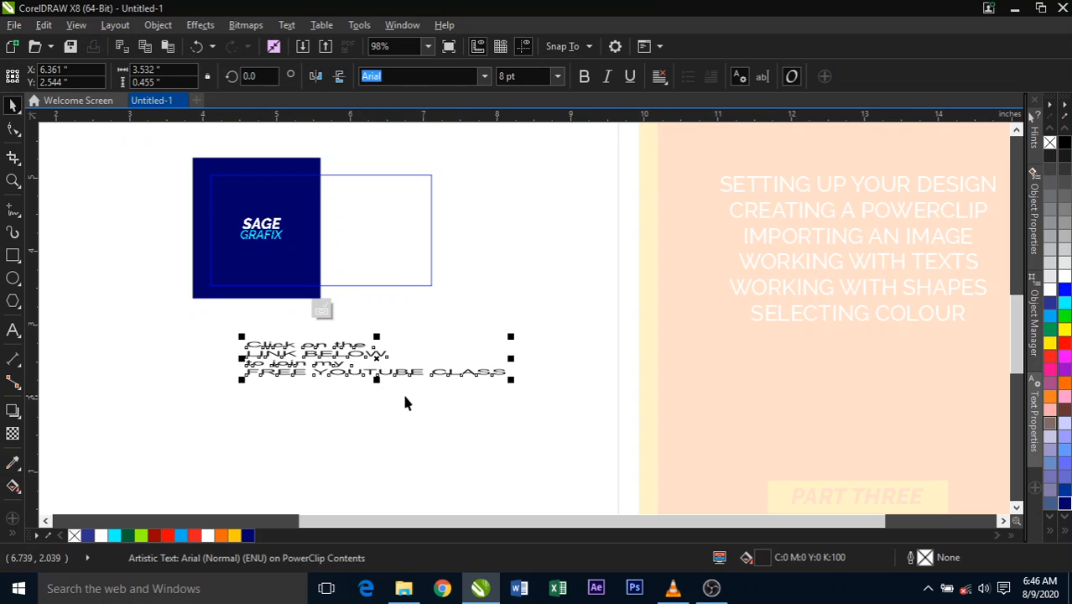
{"action": "key", "text": "ctrl+z"}
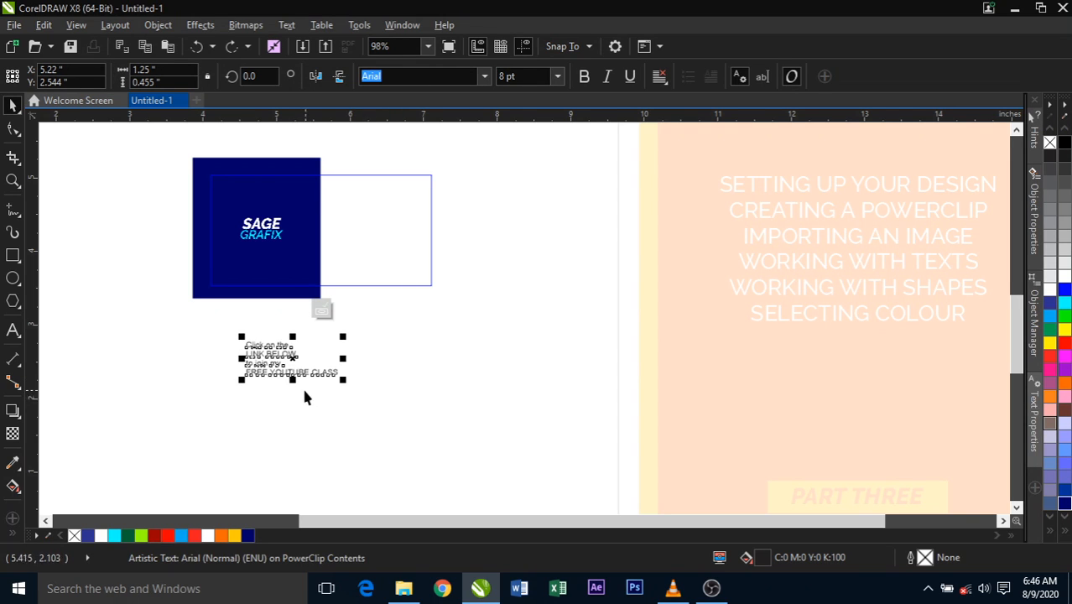
{"action": "left_click_drag", "start_coordinate": [292, 379], "coordinate": [293, 439]}
{"action": "left_click", "coordinate": [410, 426]}
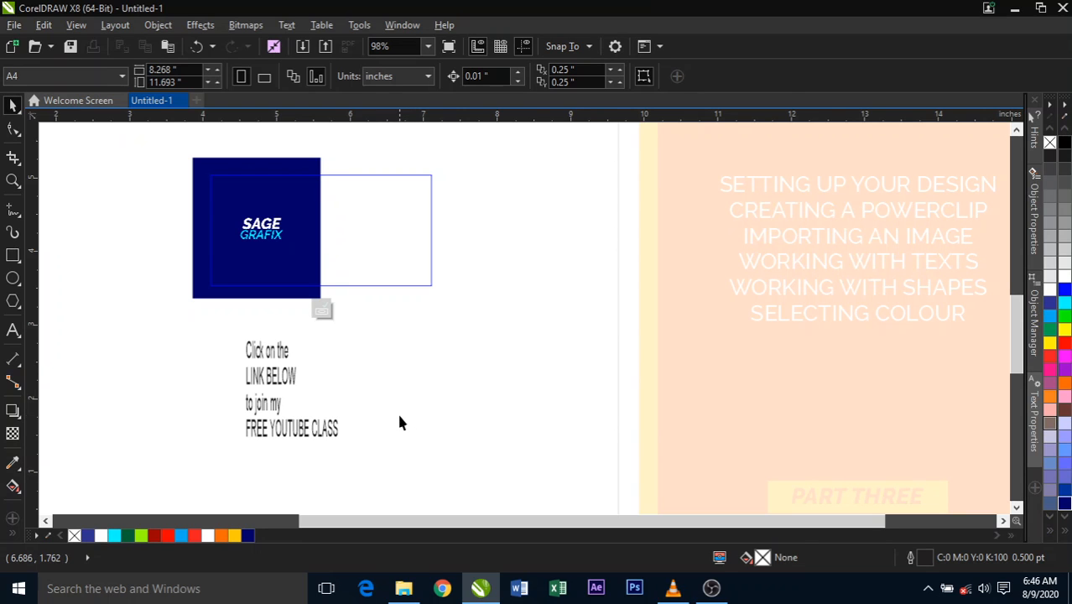
- Undo the vertical stretch and scale the text block up proportionally to about 3.21 by 1.17 inches
{"action": "key", "text": "ctrl+z"}
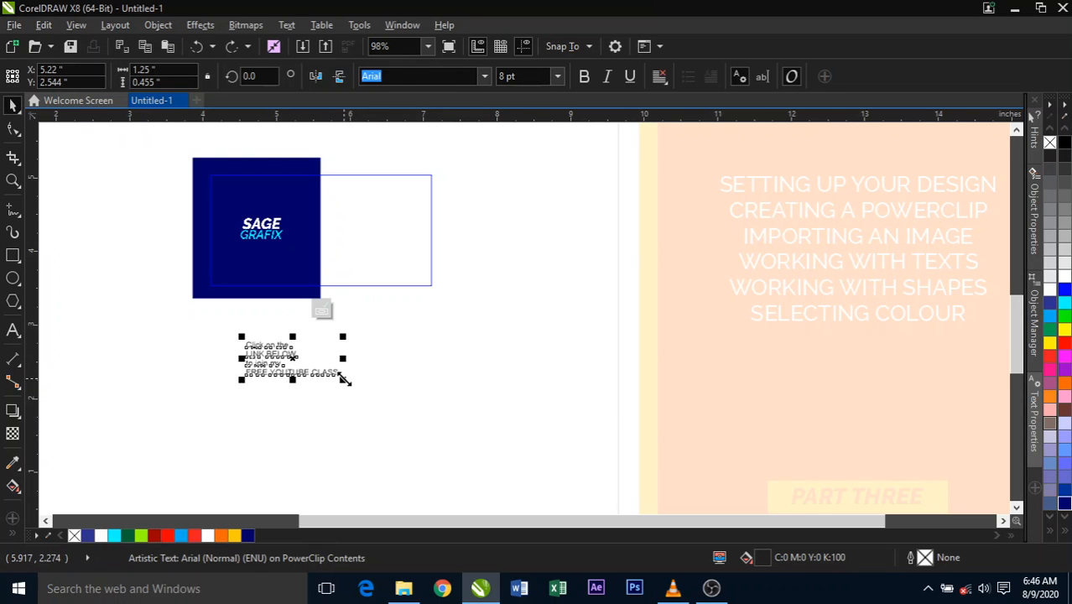
{"action": "left_click_drag", "start_coordinate": [342, 379], "coordinate": [487, 433]}
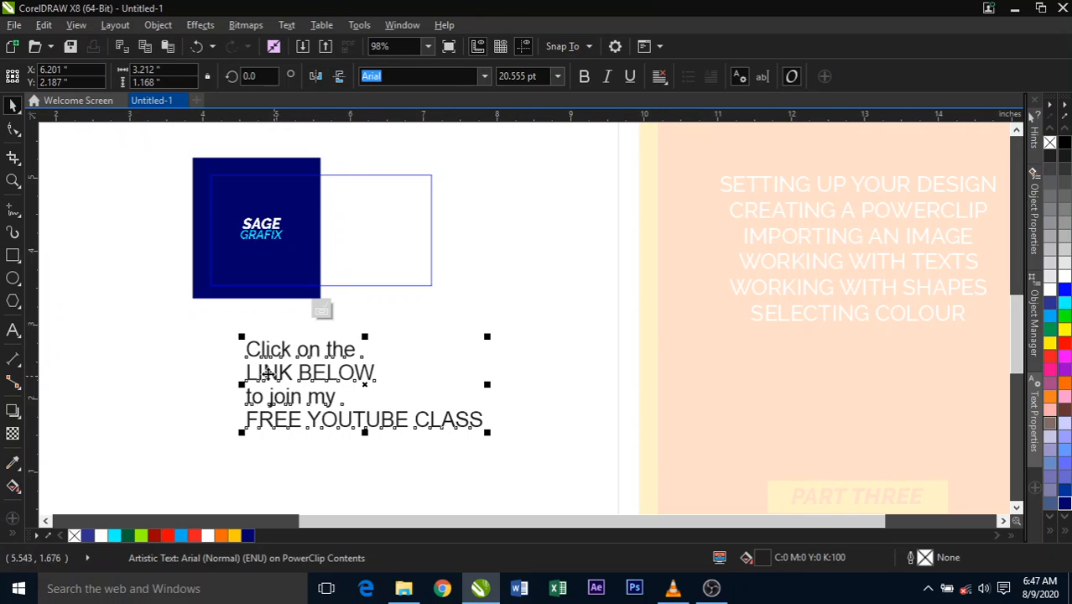
- Reposition the enlarged text block below the frame, centred at about X 6.02, Y 2.26 inches
{"action": "left_click", "coordinate": [157, 364]}
{"action": "left_click_drag", "start_coordinate": [309, 352], "coordinate": [298, 359]}
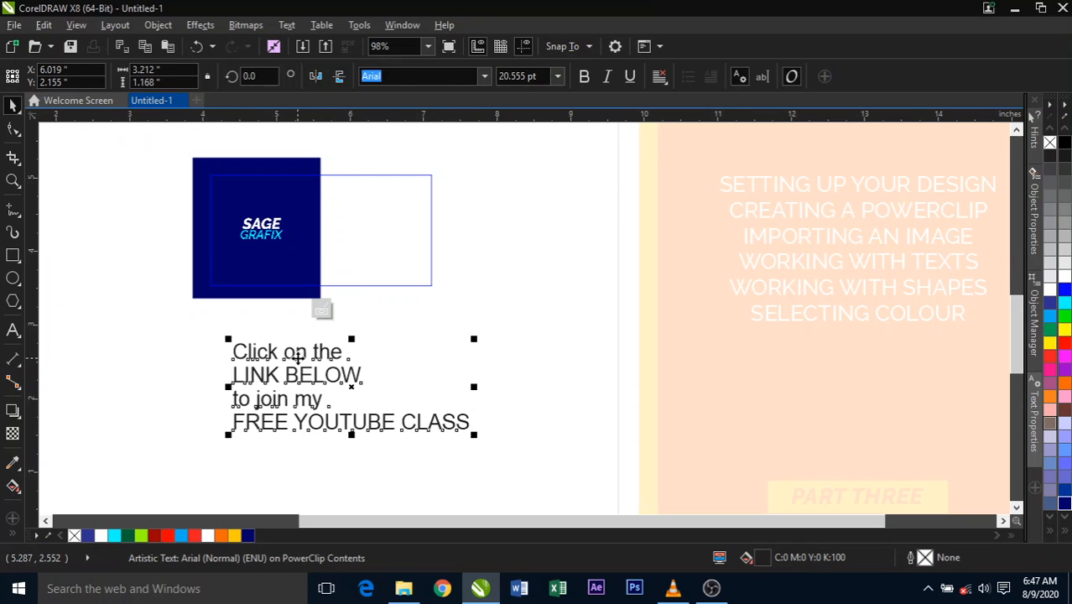
{"action": "left_click_drag", "start_coordinate": [297, 356], "coordinate": [296, 349]}
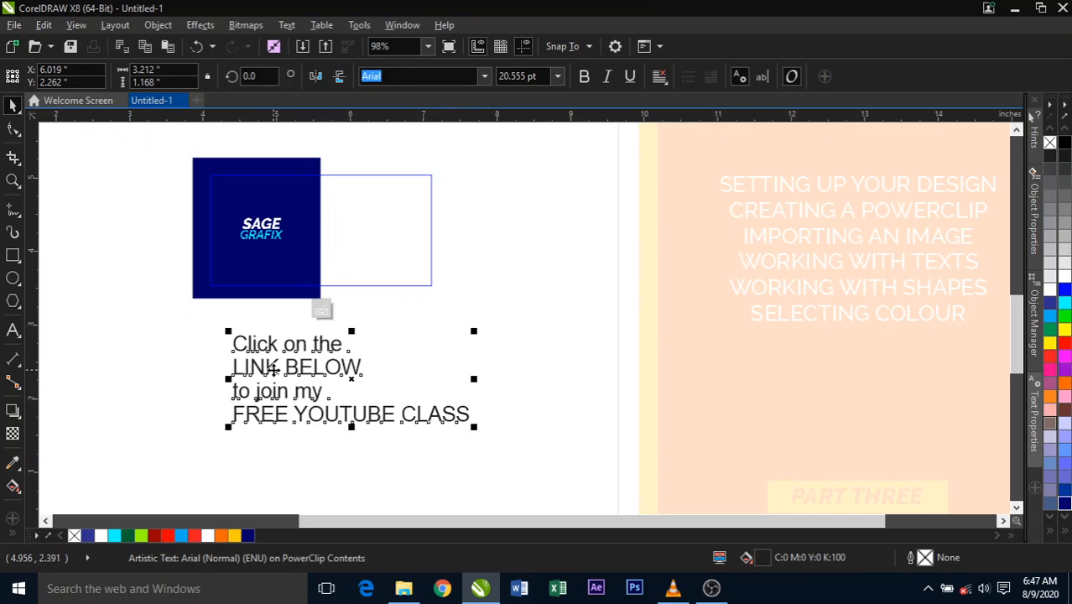
- Break the four-line artistic text block apart into separate lines and deselect them
{"action": "left_click", "coordinate": [167, 29]}
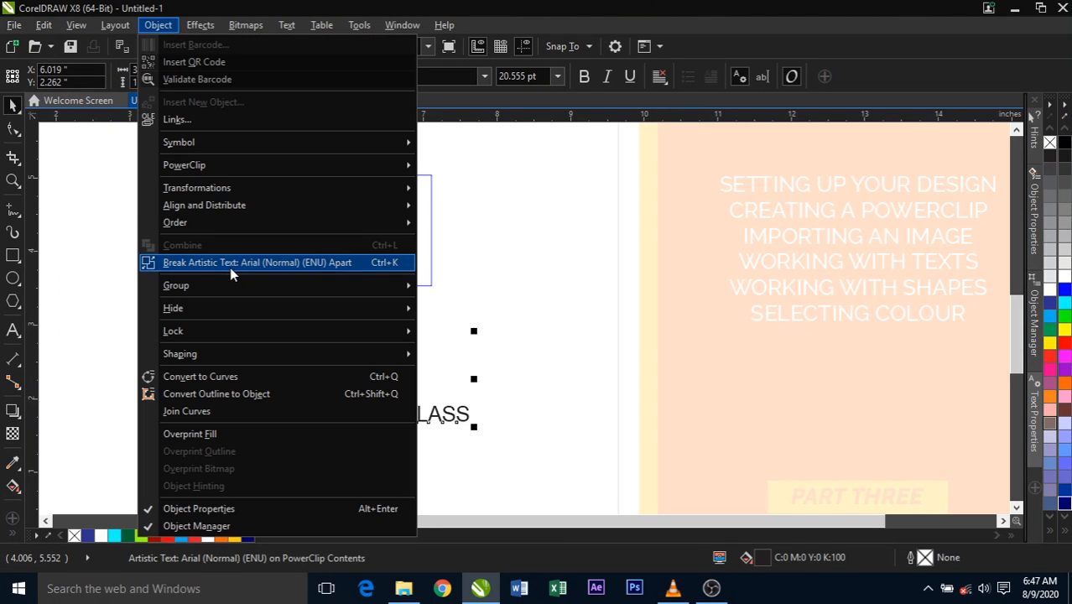
{"action": "left_click", "coordinate": [372, 265]}
{"action": "left_click", "coordinate": [458, 315]}
- Spread the lines apart, moving "LINK BELOW" to the right, "to join my" to the left and "FREE YOUTUBE CLASS" slightly down
{"action": "left_click_drag", "start_coordinate": [360, 369], "coordinate": [459, 375]}
{"action": "left_click_drag", "start_coordinate": [315, 396], "coordinate": [228, 380]}
{"action": "left_click", "coordinate": [268, 433]}
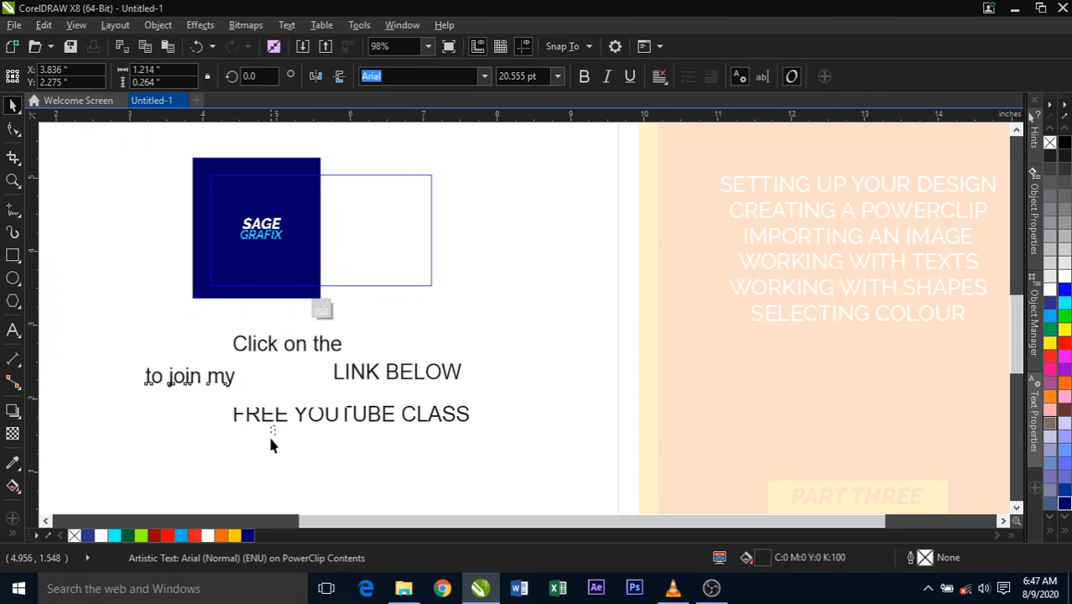
{"action": "left_click_drag", "start_coordinate": [281, 431], "coordinate": [275, 449]}
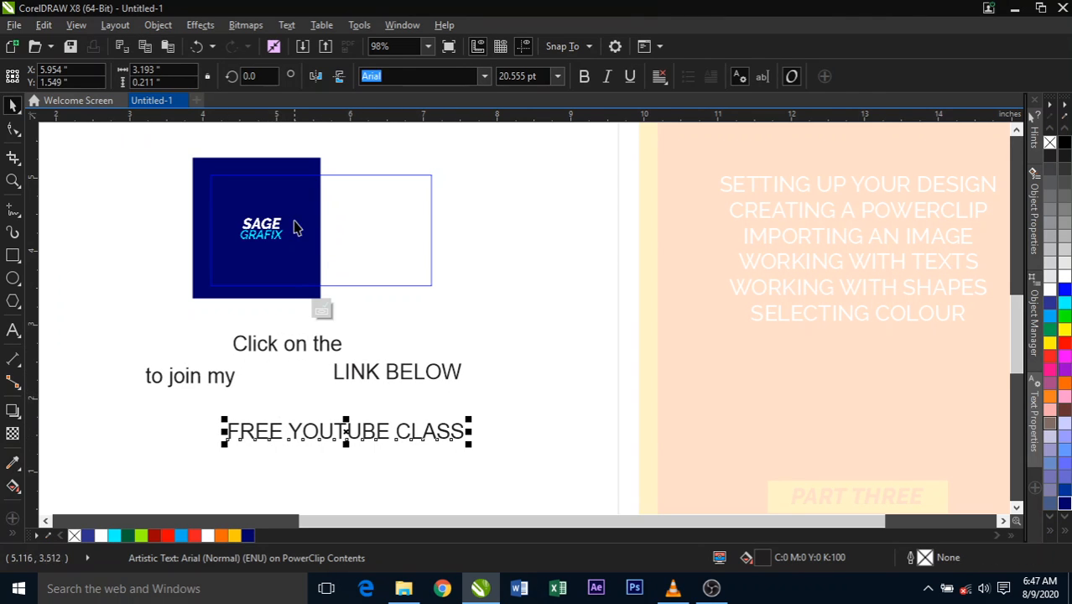
- Change the font of the "Click on the" line to Raleway SemiBold
{"action": "left_click", "coordinate": [329, 350]}
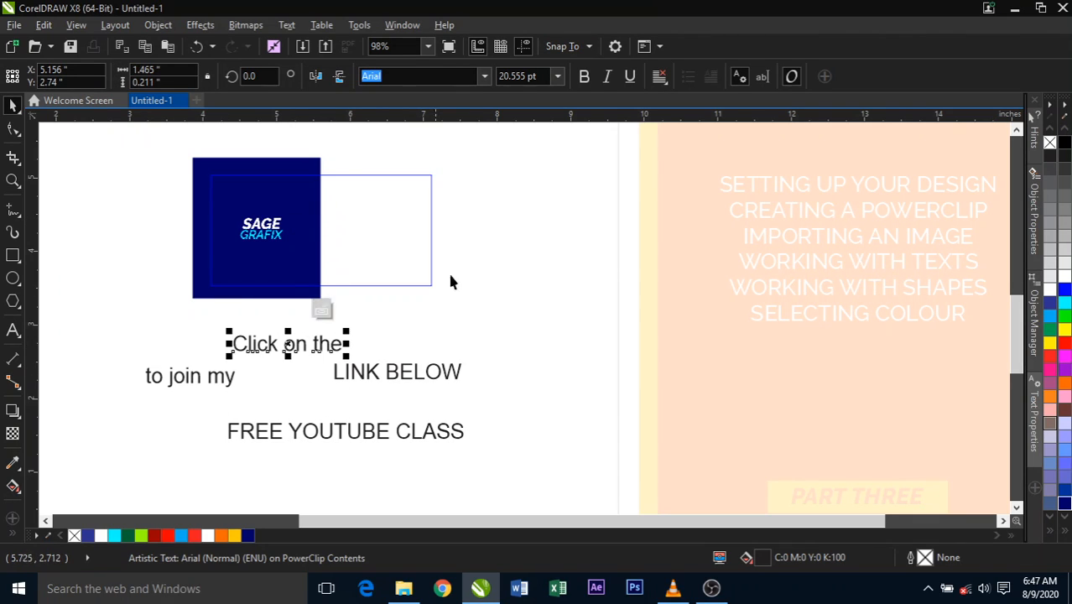
{"action": "left_click", "coordinate": [484, 76]}
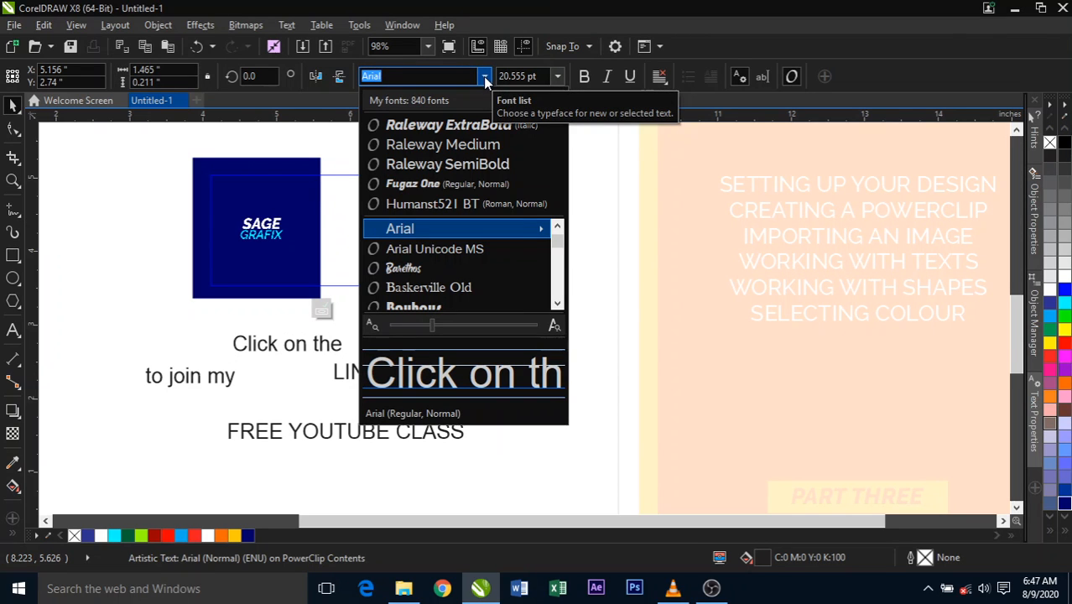
{"action": "left_click", "coordinate": [447, 164]}
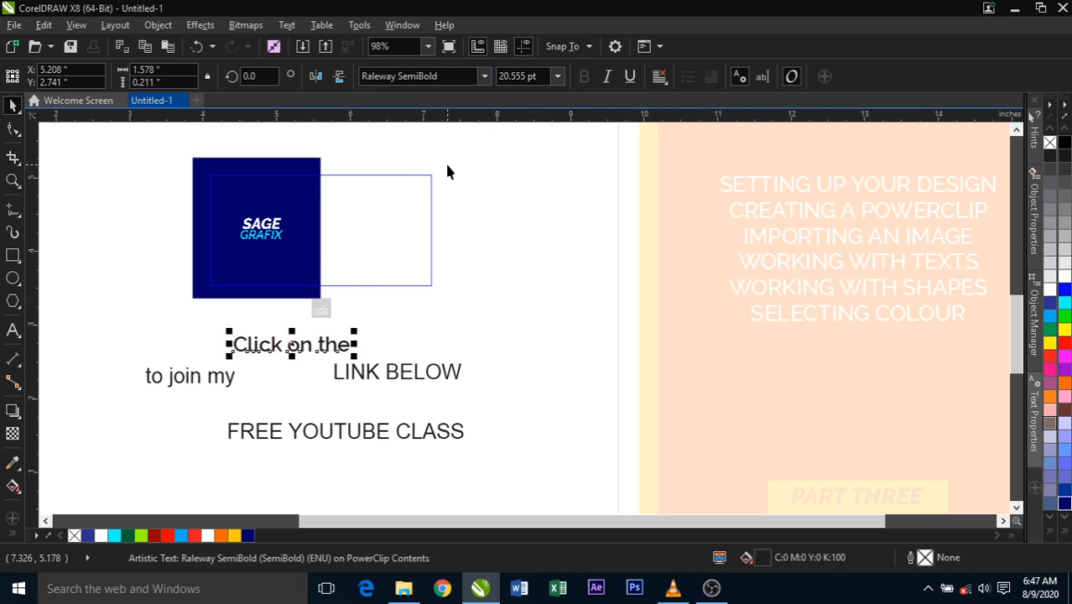
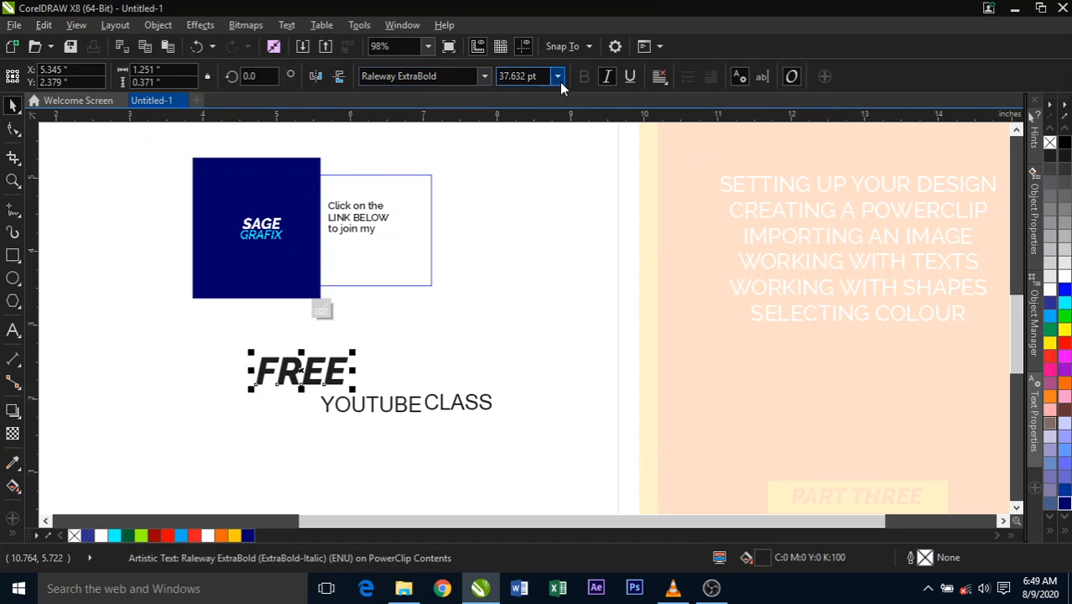
- Remove the italics from "FREE", place it beneath "to join my" inside the frame, and scale it down to about 31.6 pt
{"action": "left_click", "coordinate": [609, 76]}
{"action": "left_click", "coordinate": [353, 379]}
{"action": "left_click_drag", "start_coordinate": [312, 375], "coordinate": [386, 256]}
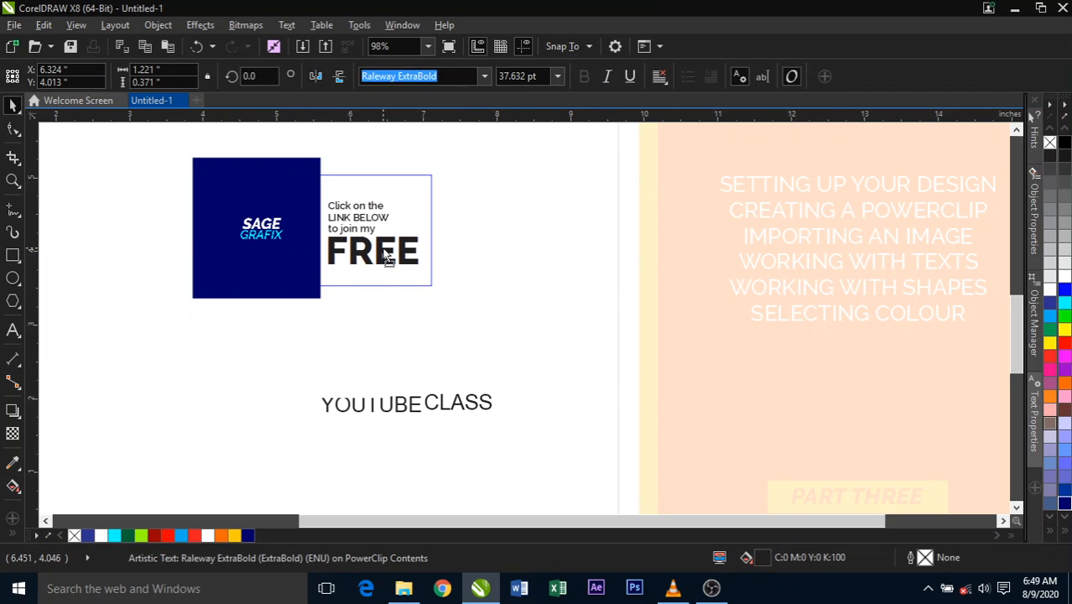
{"action": "left_click_drag", "start_coordinate": [422, 266], "coordinate": [409, 265]}
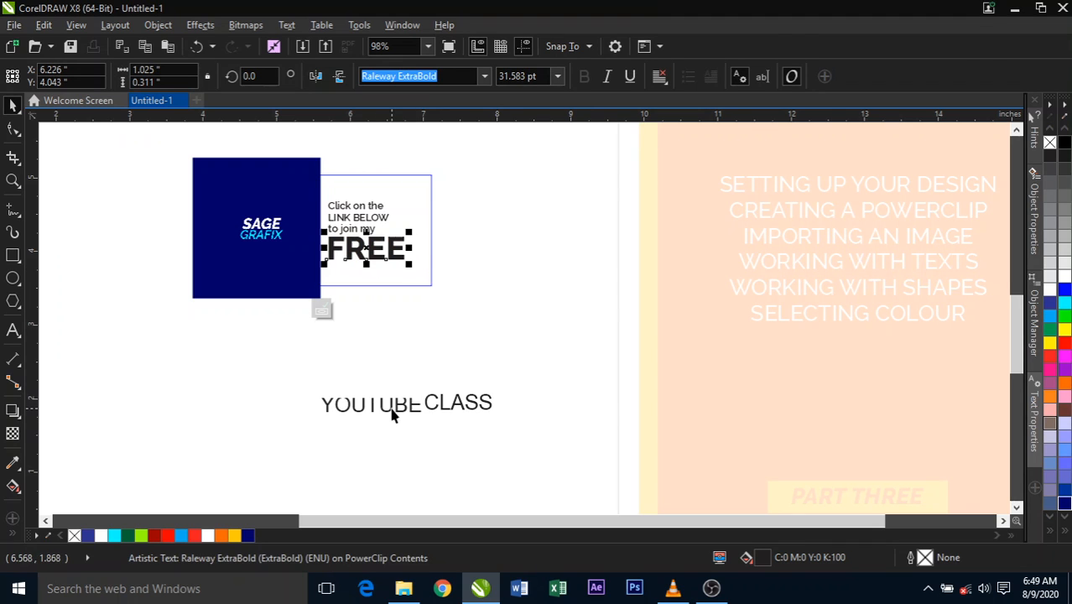
- Delete the separate "CLASS" word beside "YOUTUBE"
{"action": "left_click", "coordinate": [392, 415]}
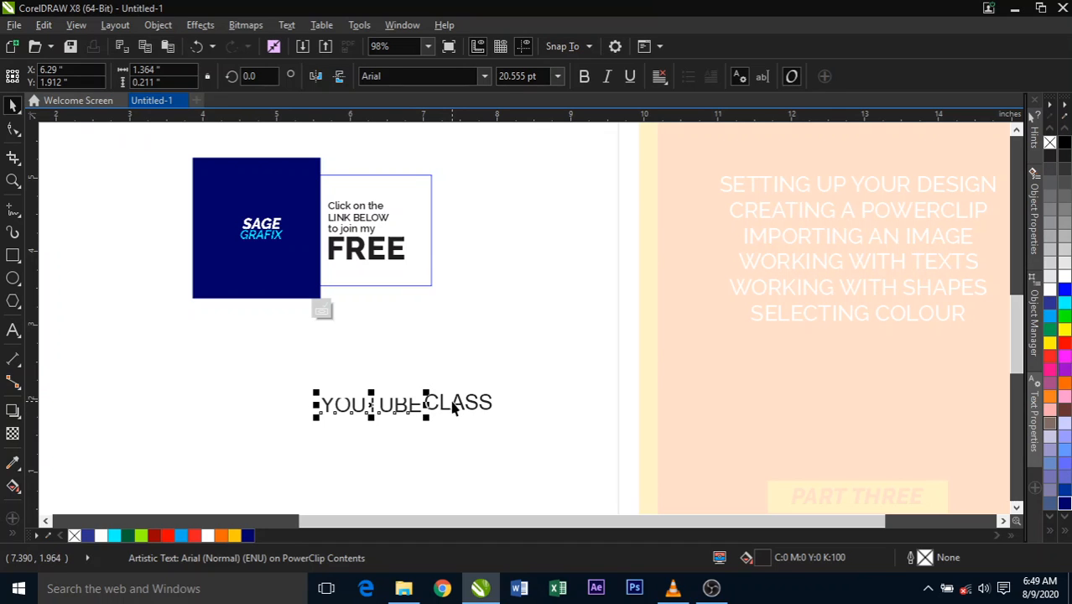
{"action": "left_click_drag", "start_coordinate": [446, 411], "coordinate": [479, 410]}
{"action": "left_click", "coordinate": [477, 408]}
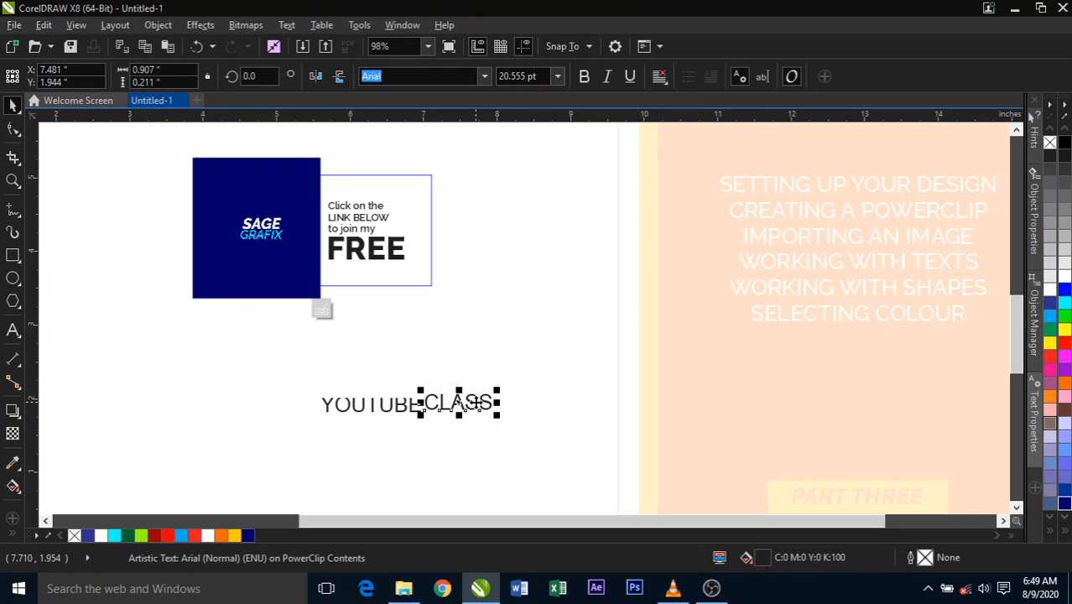
{"action": "key", "text": "Delete"}
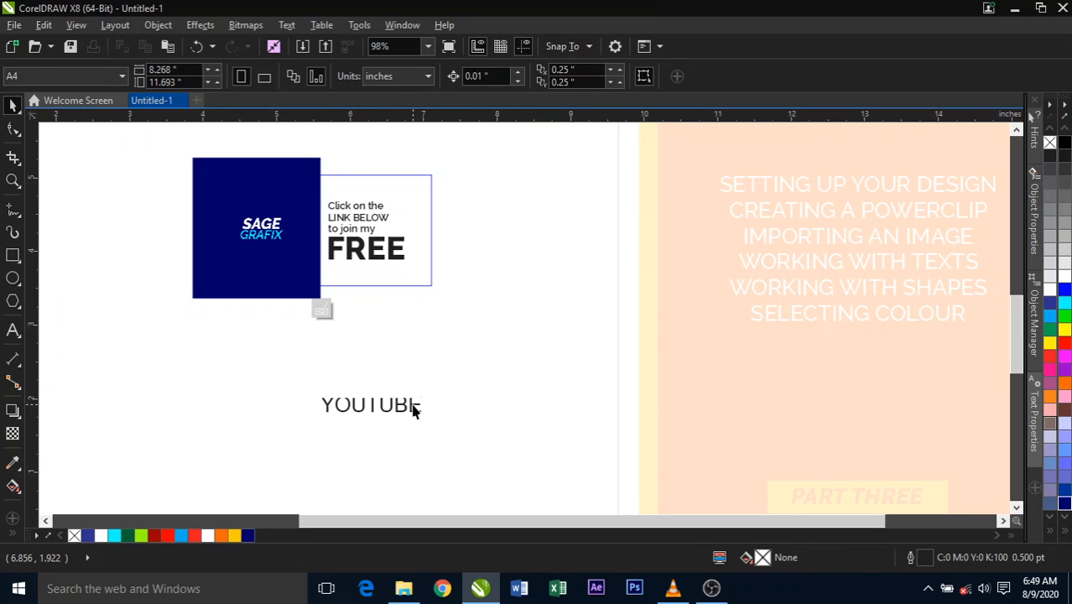
- Move "YOUTUBE" up closer to the frame and extend its text to "YOUTUBE CLASS"
{"action": "left_click_drag", "start_coordinate": [411, 407], "coordinate": [414, 364]}
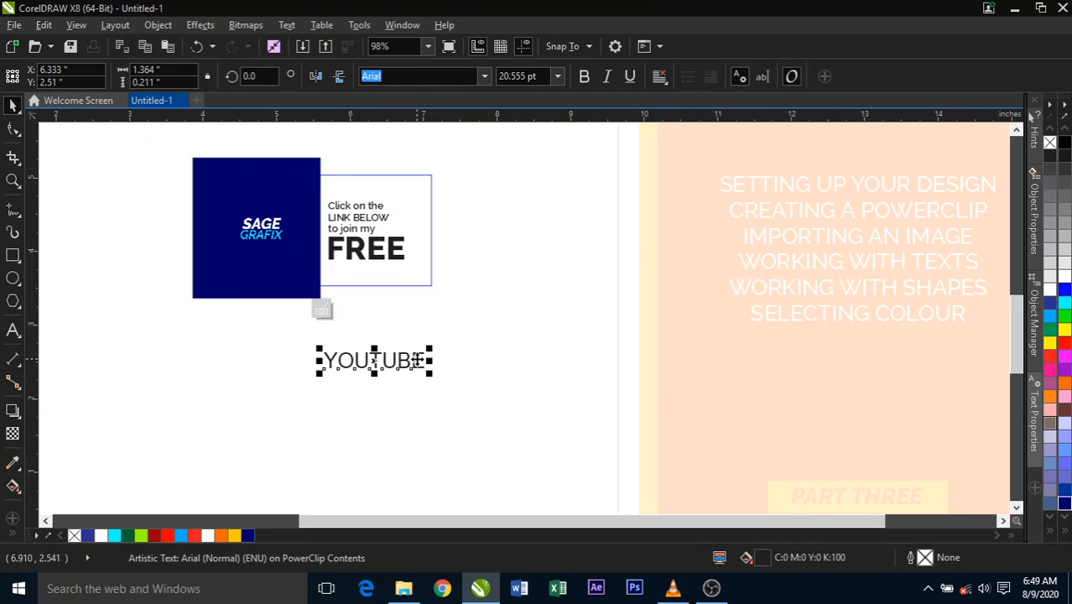
{"action": "double_click", "coordinate": [415, 359]}
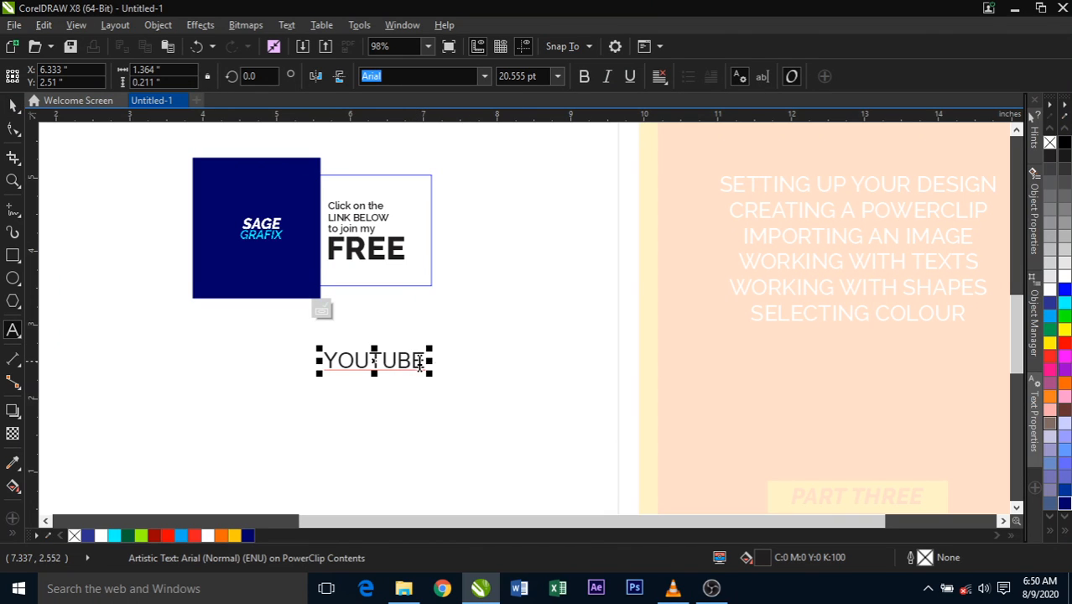
{"action": "key", "text": "End"}
{"action": "type", "text": "CL"}
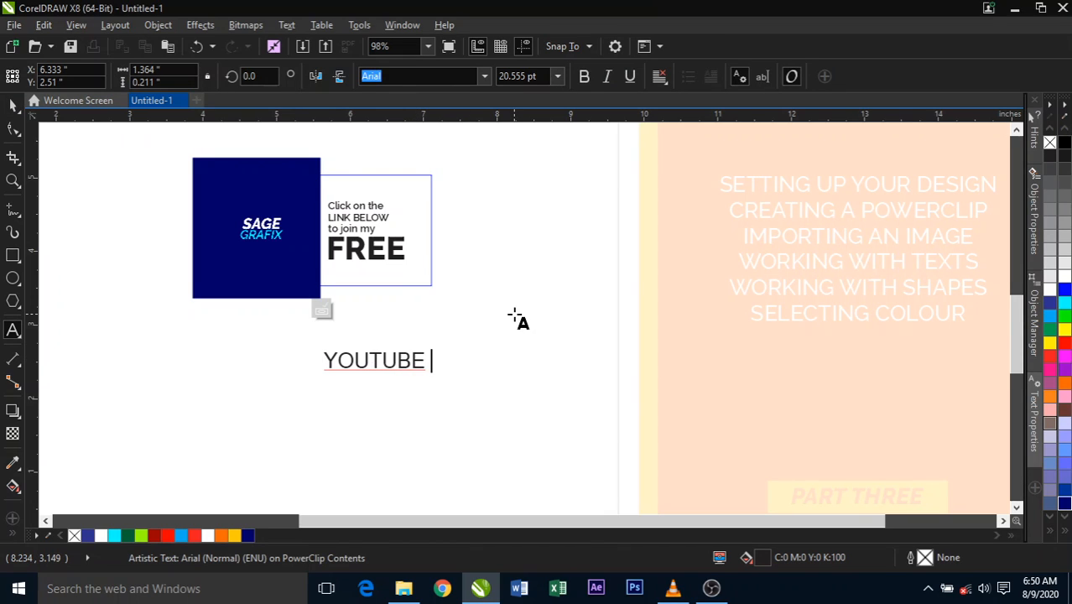
{"action": "type", "text": "ASS"}
{"action": "left_click", "coordinate": [13, 128]}
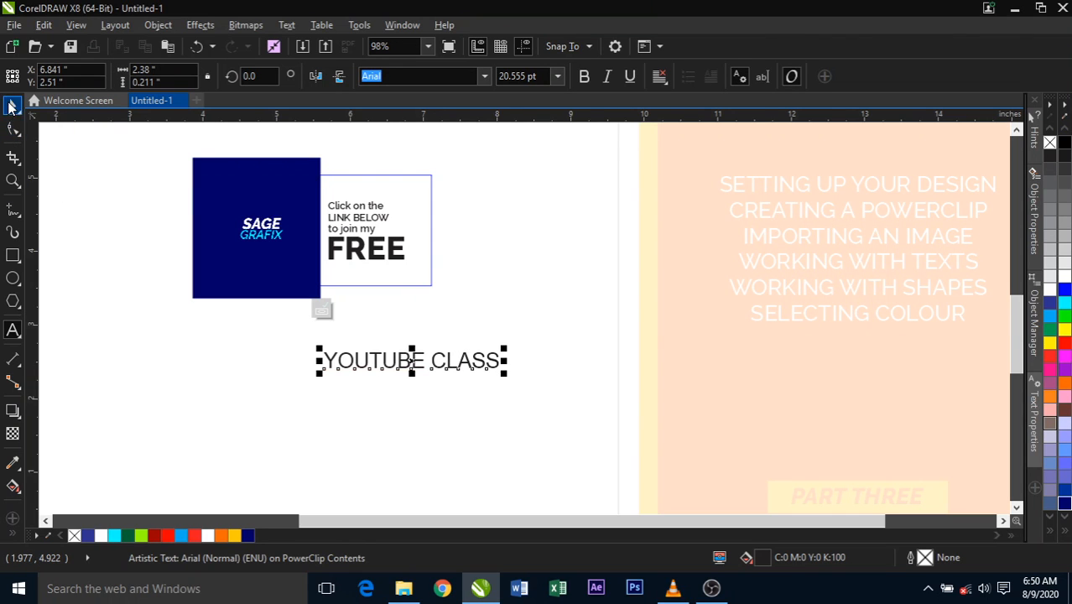
- Set "YOUTUBE CLASS" in non-italic Raleway ExtraBold, scale it to about 9.9 pt beneath "FREE", and leave PowerClip editing
{"action": "left_click", "coordinate": [485, 77]}
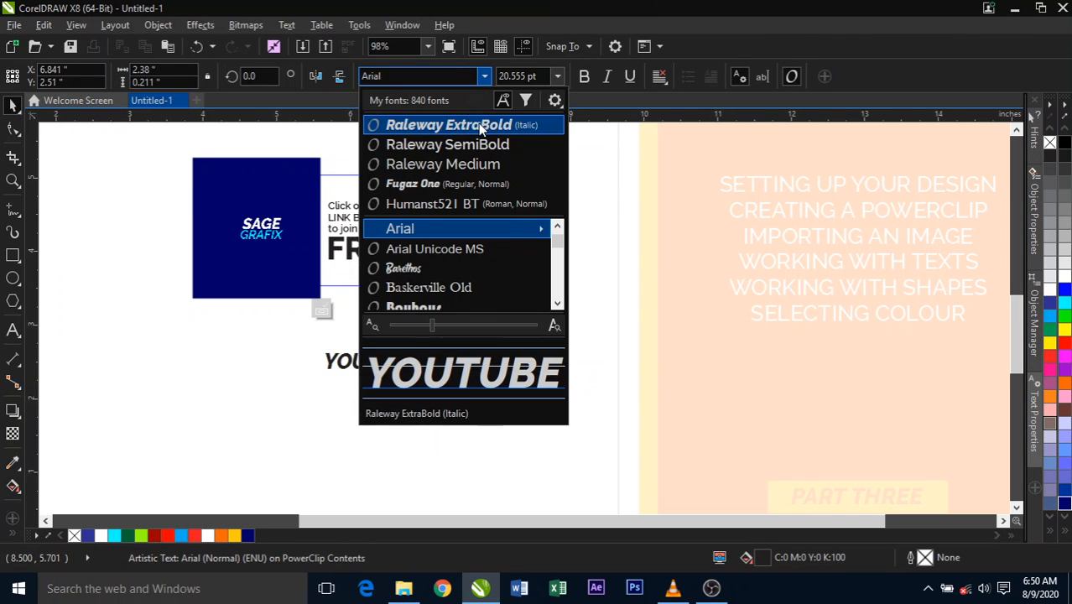
{"action": "left_click", "coordinate": [448, 124]}
{"action": "left_click", "coordinate": [607, 76]}
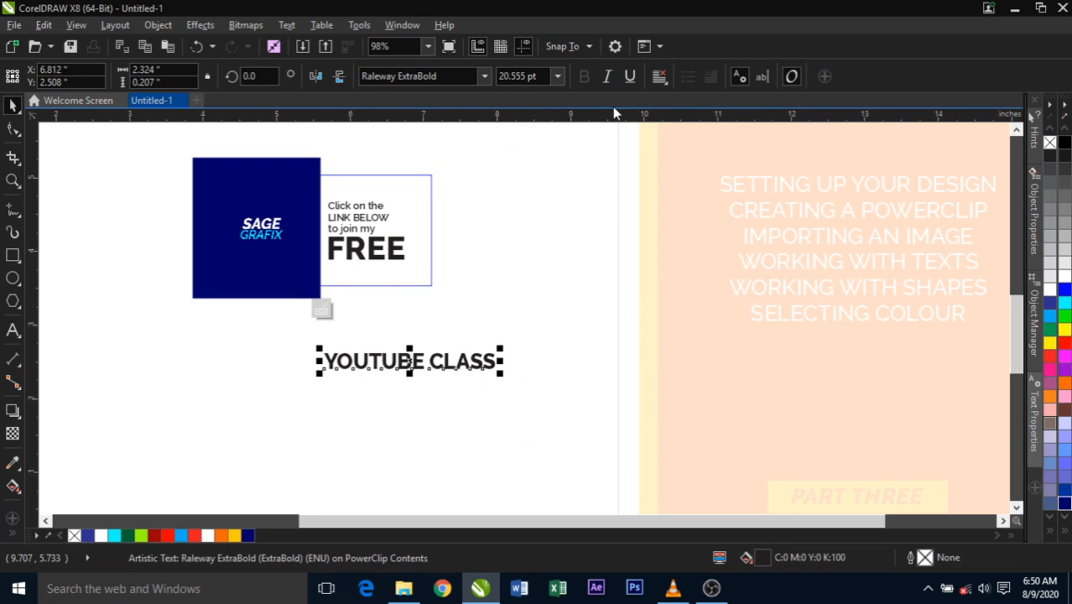
{"action": "left_click_drag", "start_coordinate": [497, 373], "coordinate": [370, 272]}
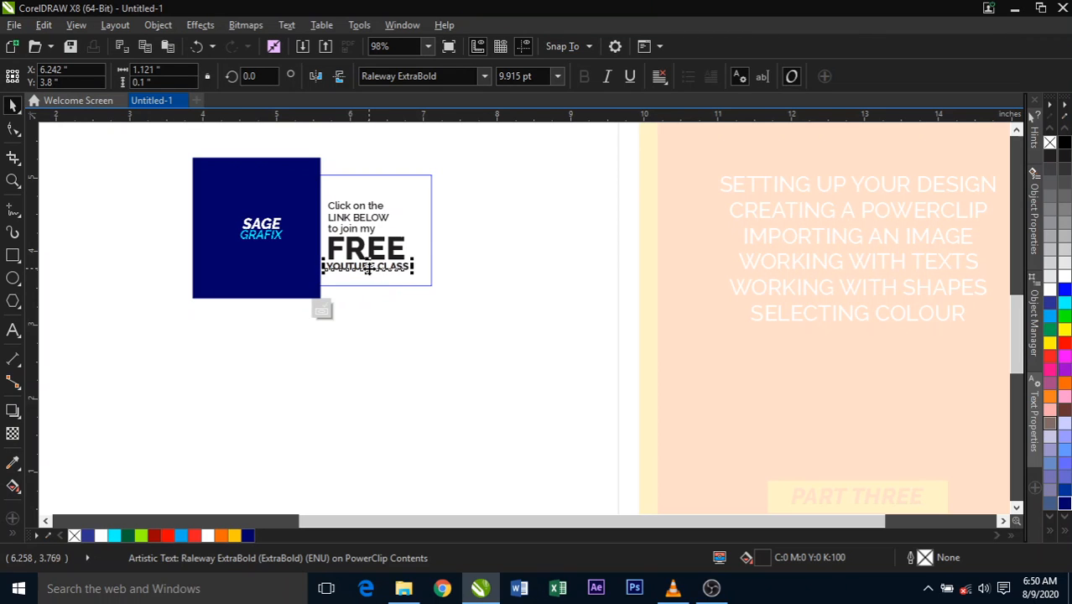
{"action": "left_click", "coordinate": [516, 235]}
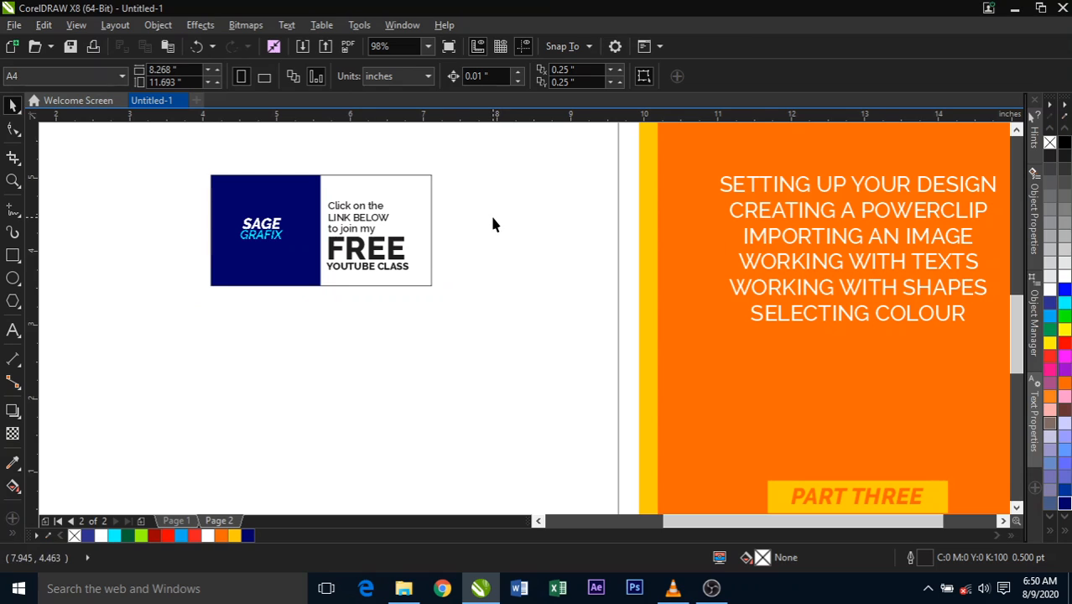
- Reopen the PowerClip contents and colour "FREE" bright red and "YOUTUBE CLASS" dark red
{"action": "double_click", "coordinate": [404, 209]}
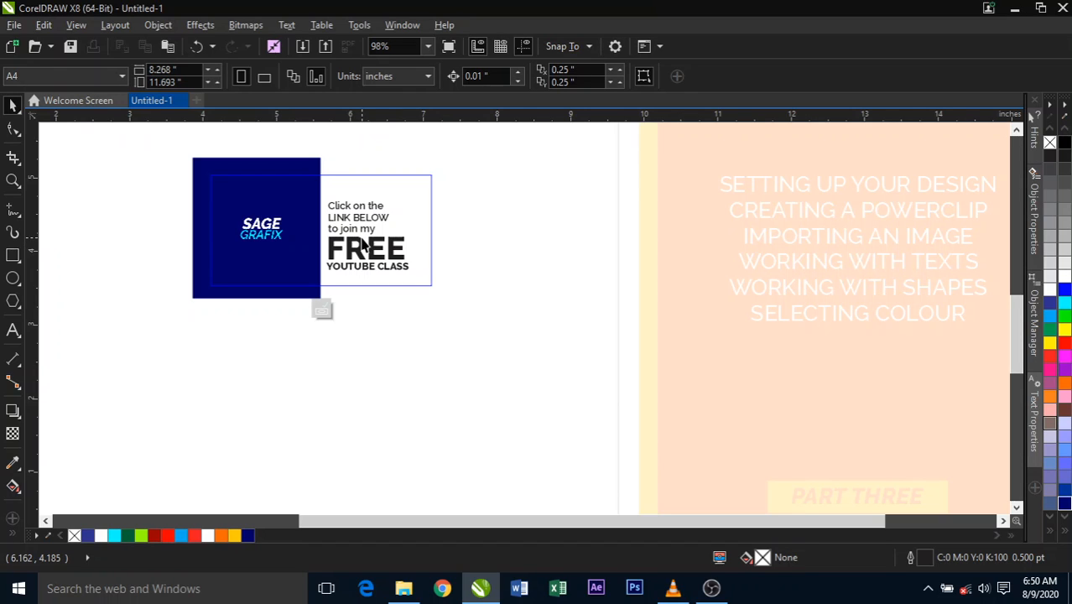
{"action": "left_click", "coordinate": [363, 246], "text": "ctrl"}
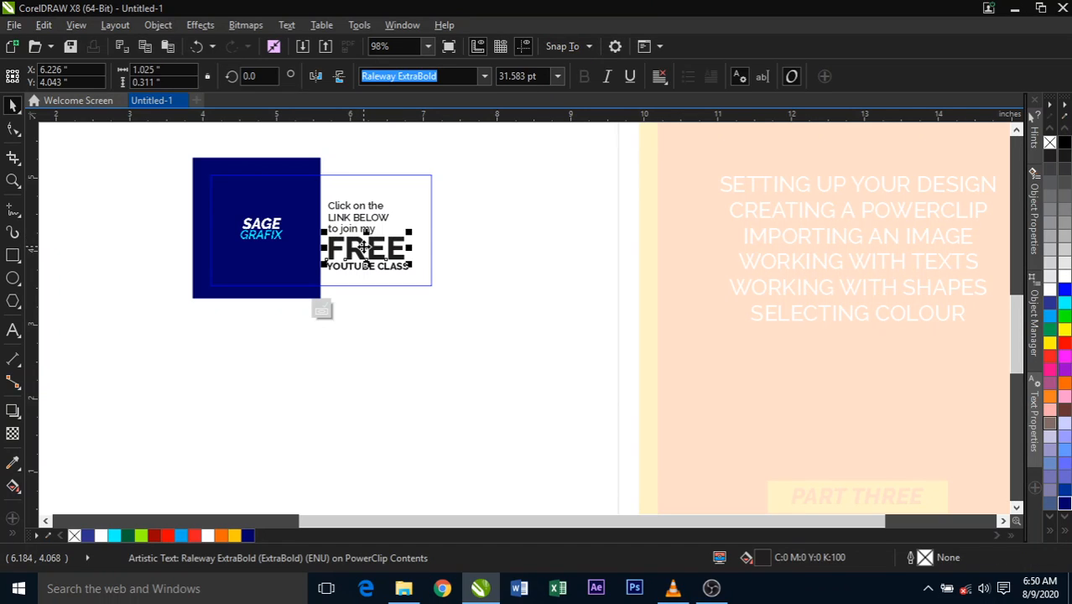
{"action": "left_click", "coordinate": [167, 534]}
{"action": "left_click", "coordinate": [217, 411]}
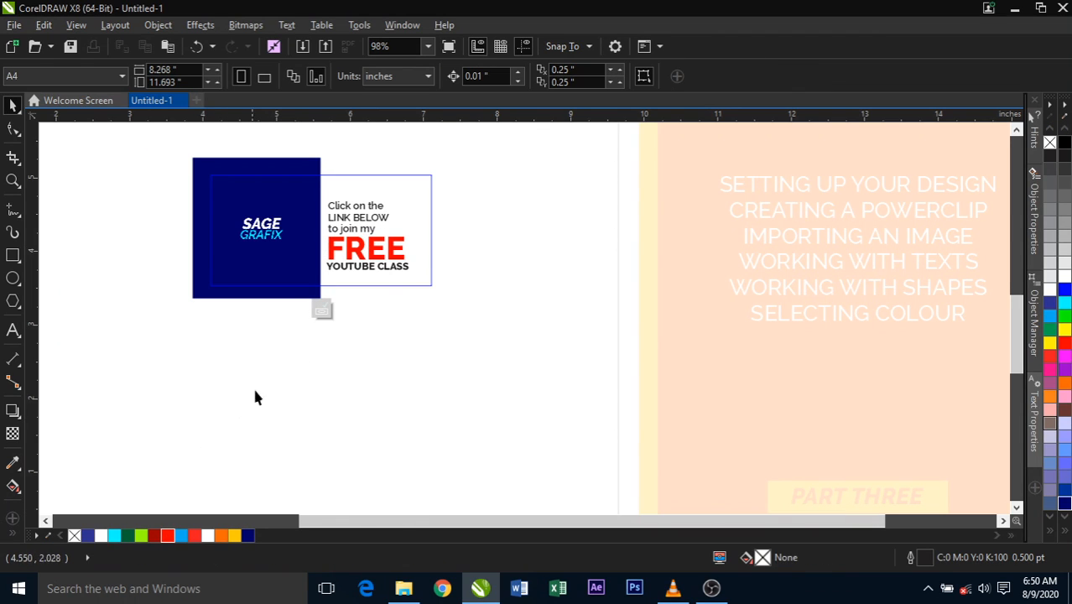
{"action": "left_click", "coordinate": [394, 267], "text": "ctrl"}
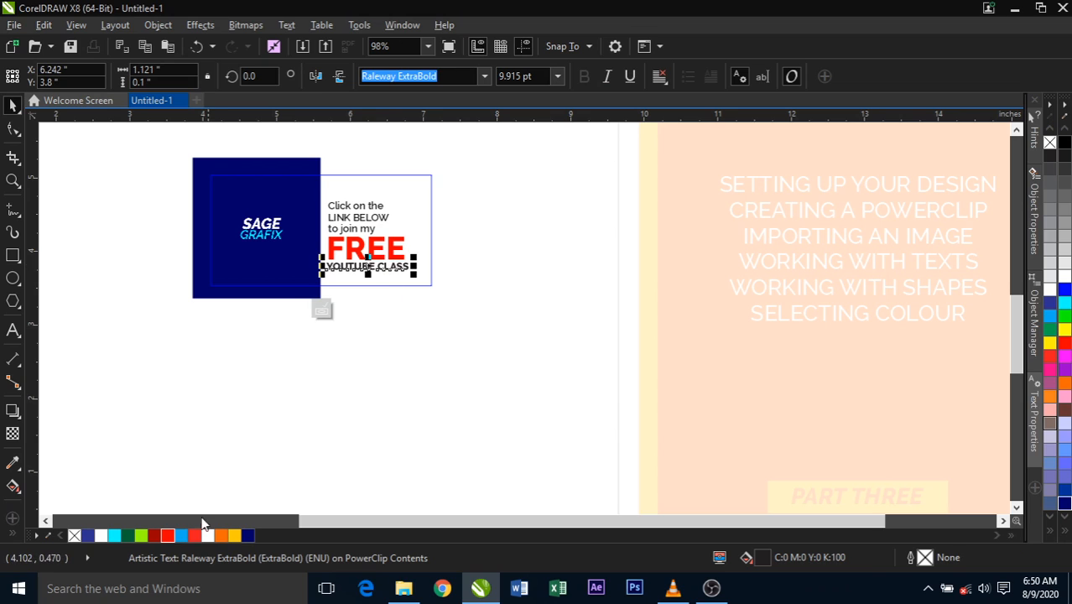
{"action": "left_click", "coordinate": [154, 534]}
{"action": "left_click", "coordinate": [256, 408]}
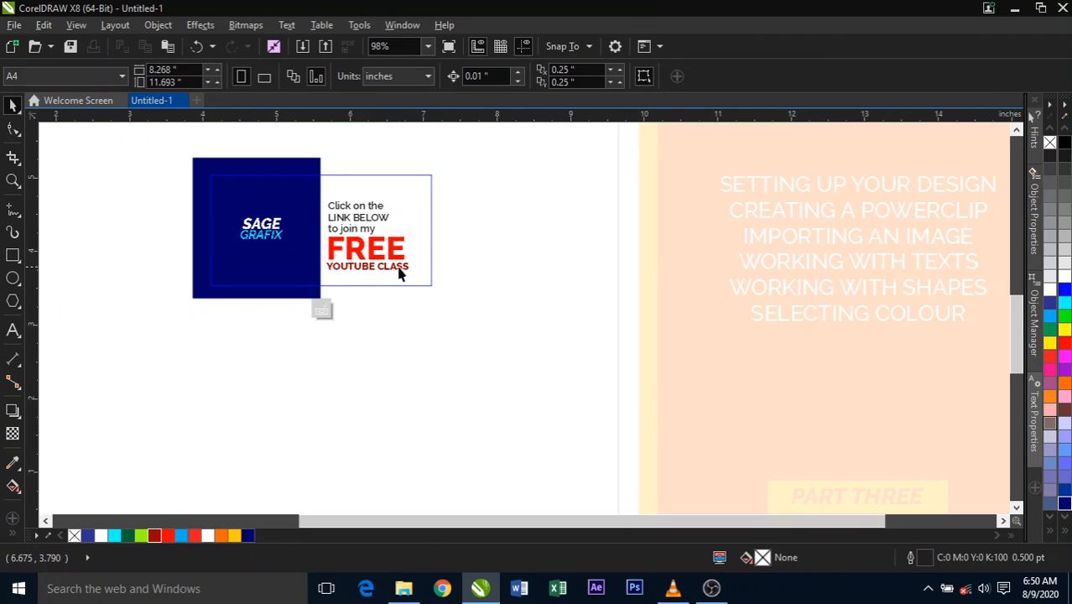
- Fill the three lines "Click on the", "LINK BELOW" and "to join my" with Deep Navy Blue (#000066)
{"action": "left_click_drag", "start_coordinate": [476, 156], "coordinate": [322, 242]}
{"action": "left_click", "coordinate": [249, 534]}
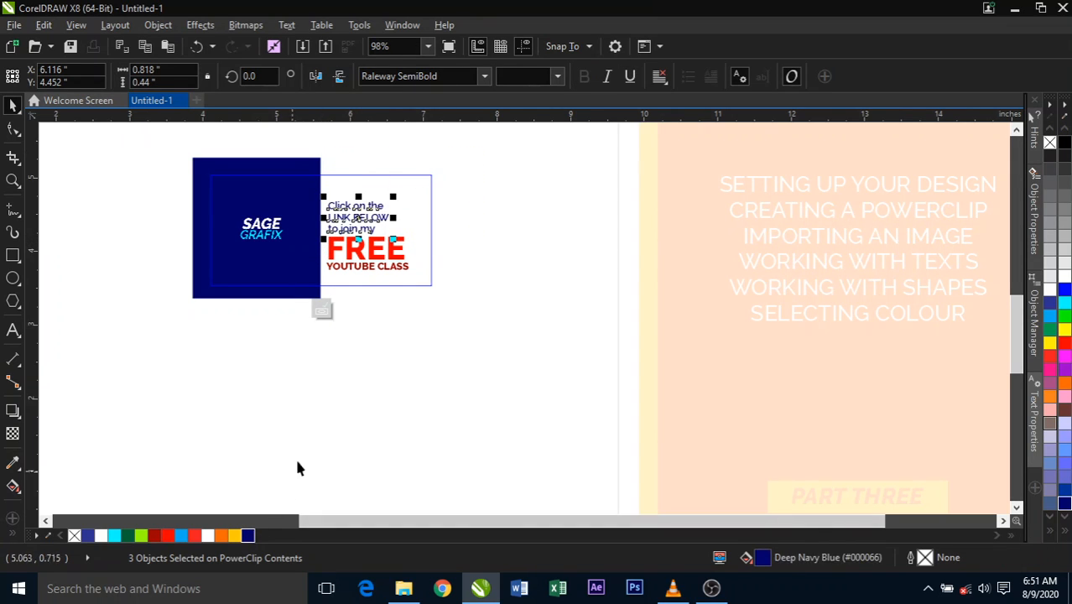
{"action": "left_click", "coordinate": [307, 442]}
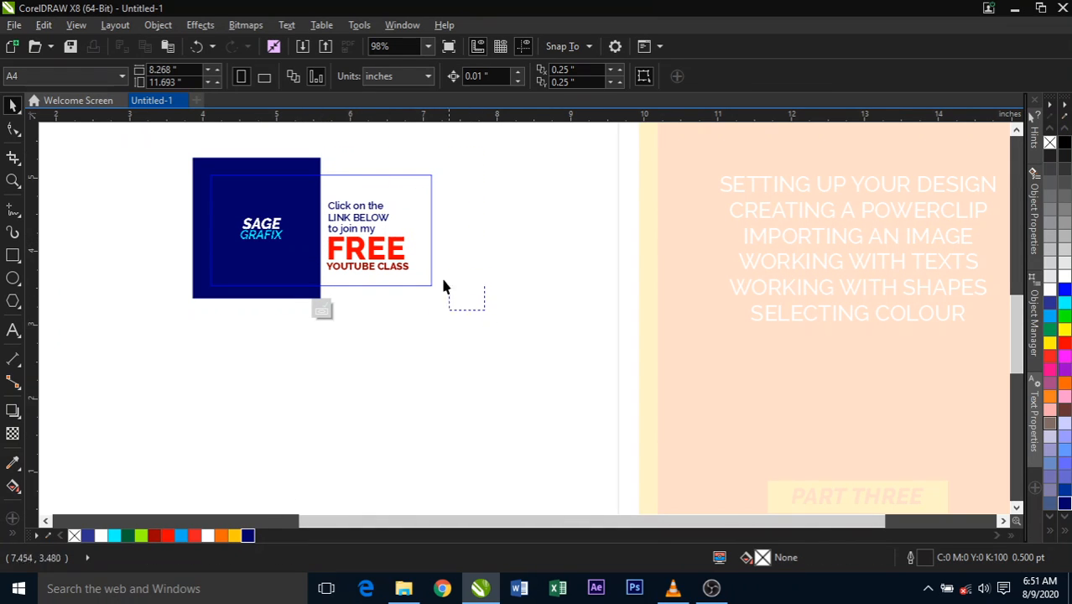
- Move all five text lines together slightly right and up, centred at about X 6.27, Y 4.24 inches
{"action": "left_click_drag", "start_coordinate": [444, 286], "coordinate": [321, 190]}
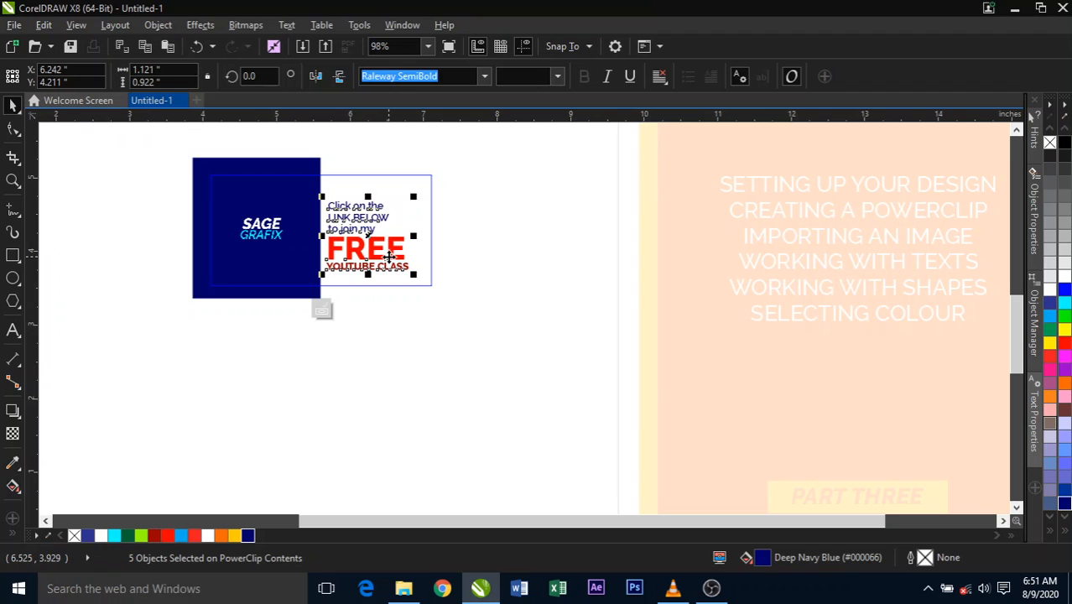
{"action": "left_click_drag", "start_coordinate": [481, 322], "coordinate": [317, 193]}
{"action": "key", "text": "Right"}
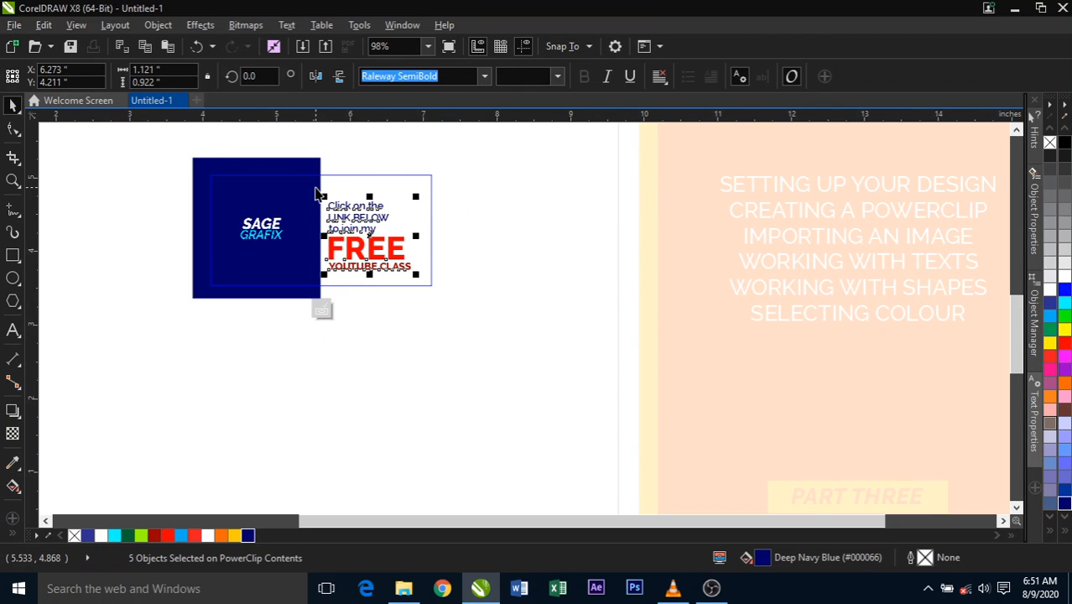
{"action": "left_click", "coordinate": [479, 275]}
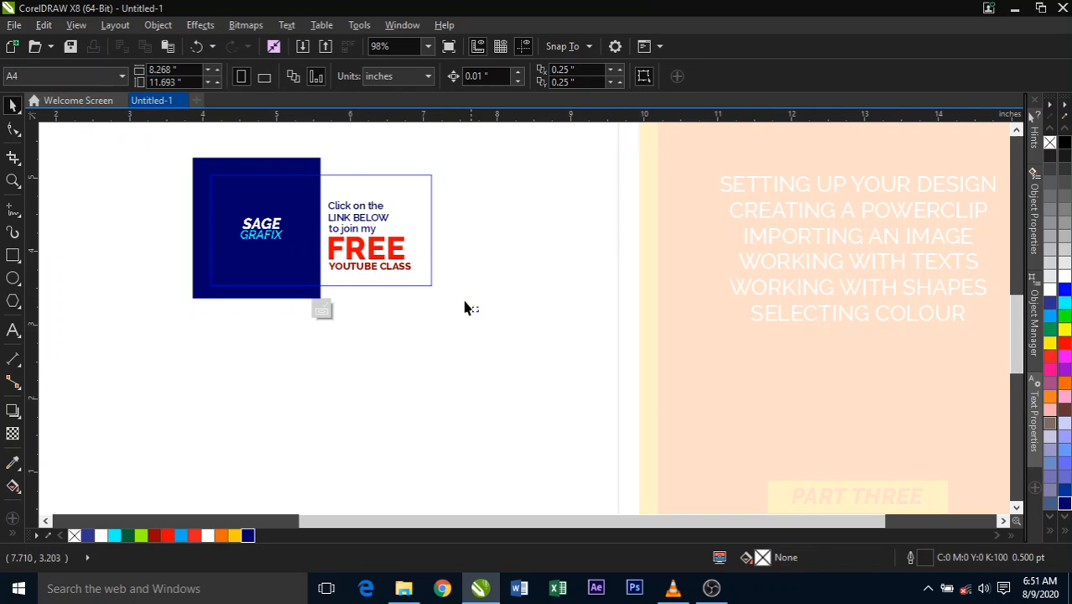
{"action": "left_click_drag", "start_coordinate": [478, 310], "coordinate": [309, 191]}
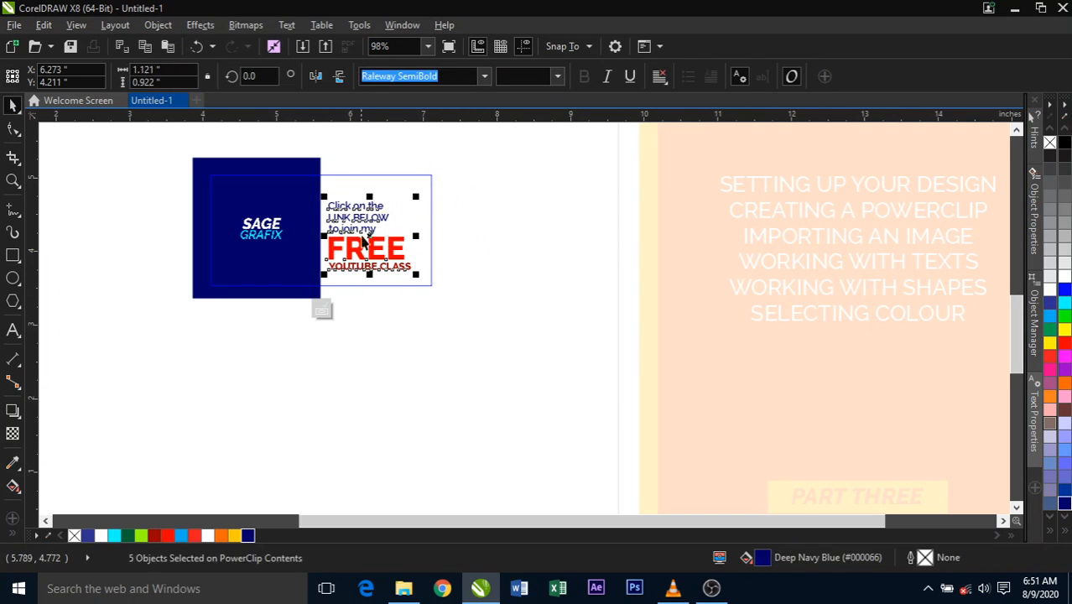
{"action": "left_click_drag", "start_coordinate": [368, 237], "coordinate": [367, 235]}
{"action": "left_click", "coordinate": [467, 263]}
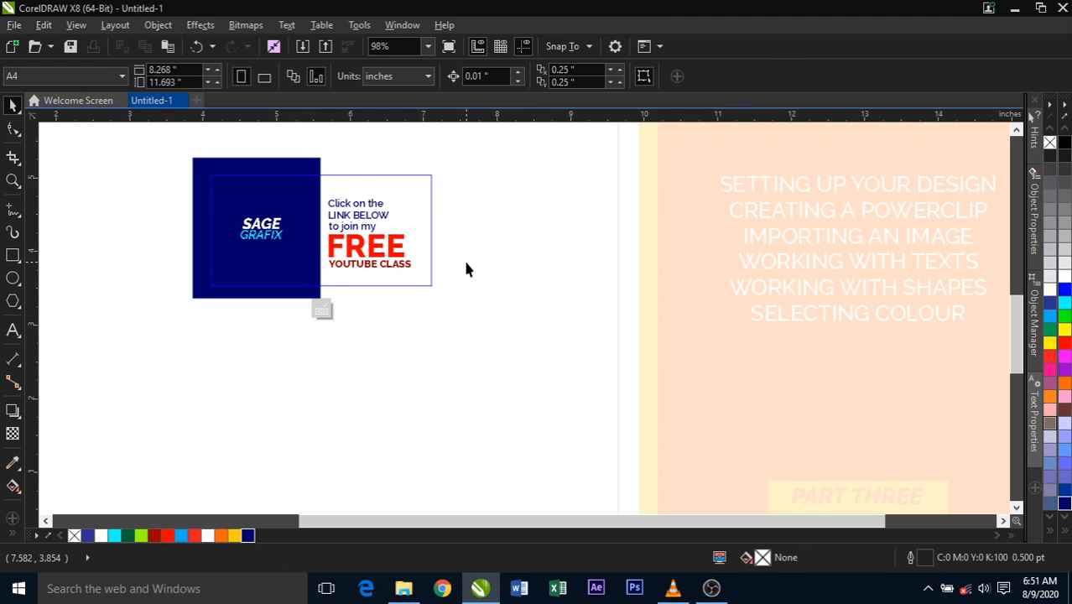
{"action": "left_click_drag", "start_coordinate": [480, 318], "coordinate": [318, 200]}
{"action": "left_click_drag", "start_coordinate": [491, 366], "coordinate": [316, 184]}
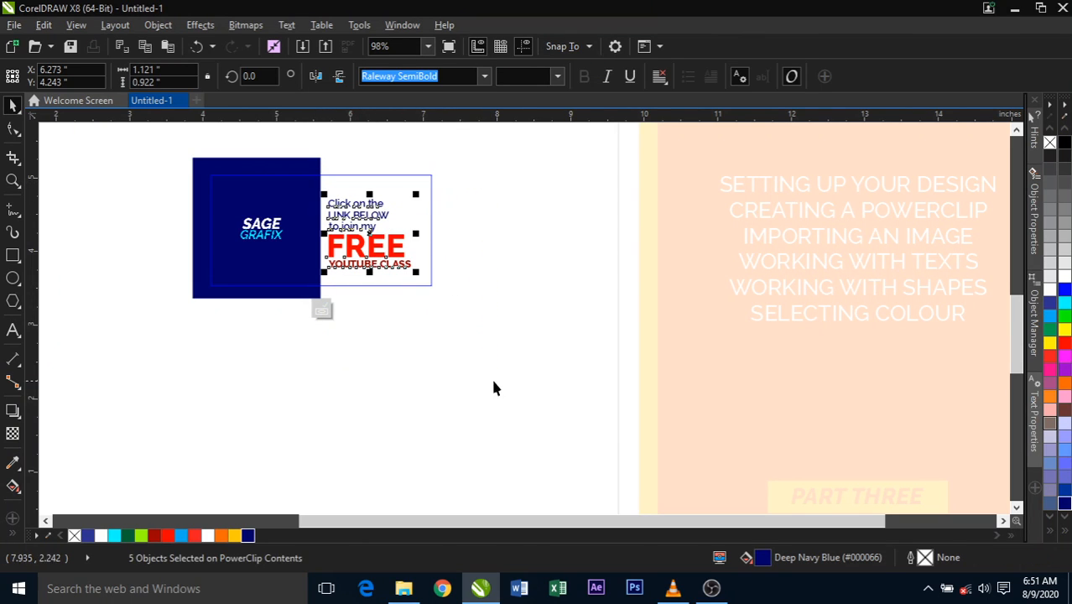
{"action": "left_click_drag", "start_coordinate": [512, 387], "coordinate": [344, 260]}
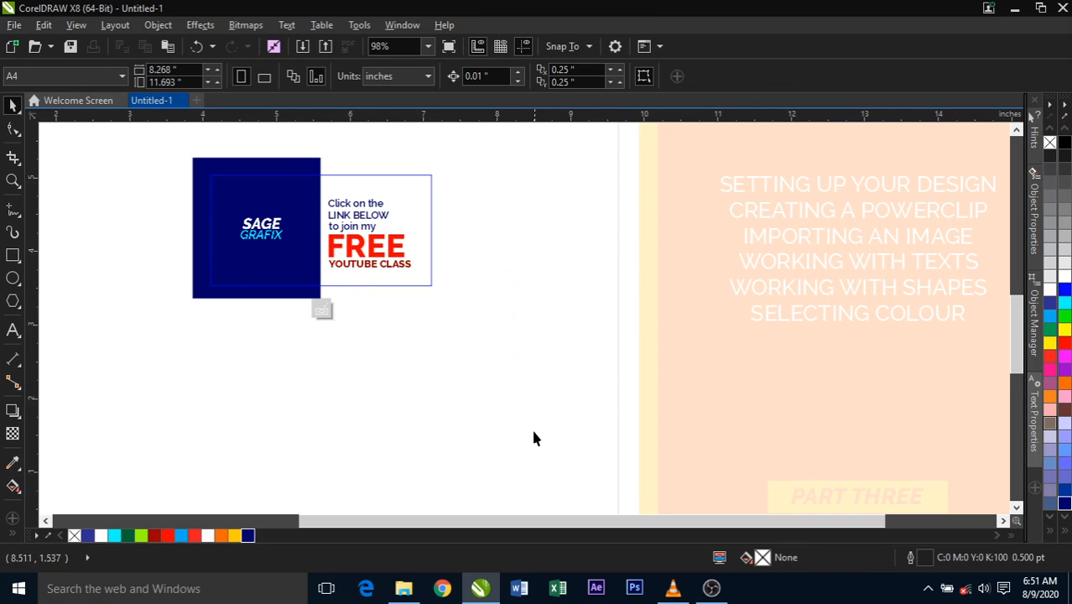
{"action": "left_click_drag", "start_coordinate": [534, 435], "coordinate": [159, 133]}
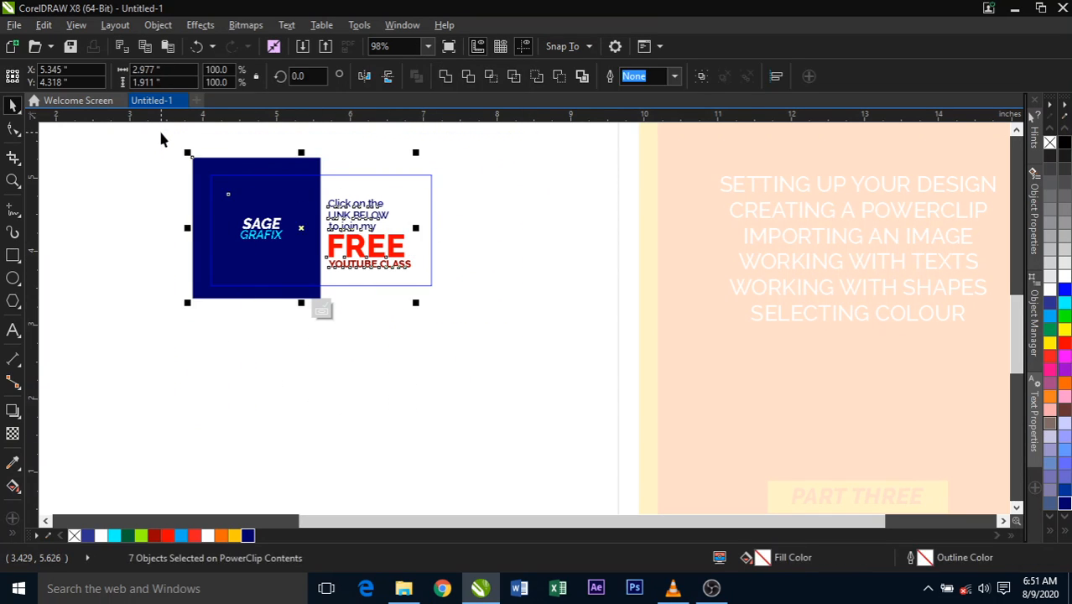
{"action": "left_click", "coordinate": [174, 192]}
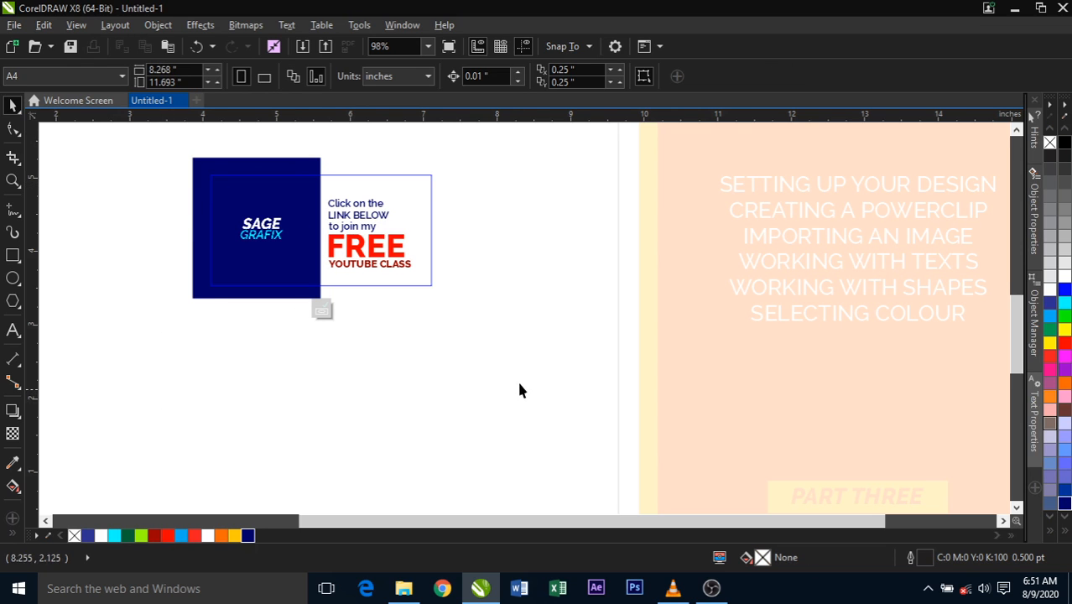
{"action": "left_click_drag", "start_coordinate": [487, 349], "coordinate": [490, 380]}
- Finish editing the PowerClip to view the cropped design, and reopen its contents for editing
{"action": "left_click", "coordinate": [322, 311]}
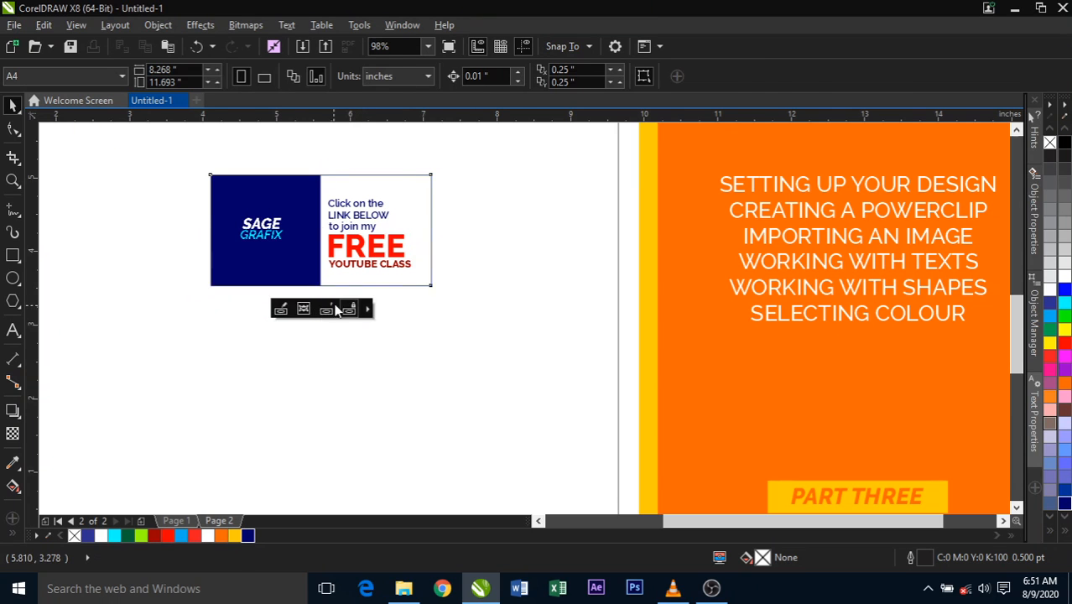
{"action": "left_click", "coordinate": [405, 236]}
{"action": "double_click", "coordinate": [406, 236]}
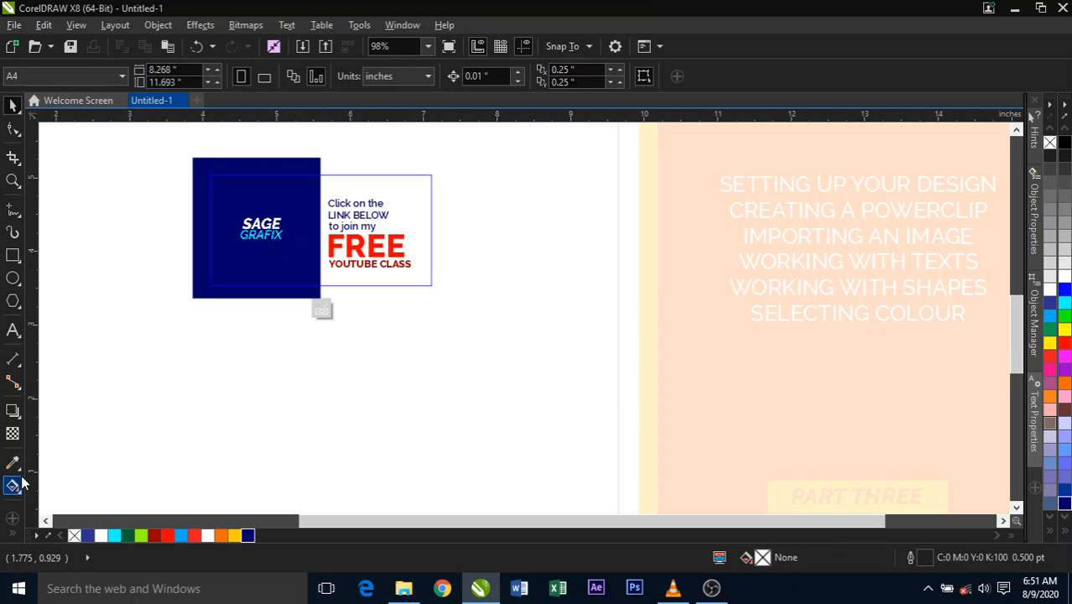
- Draw a rectangle about 1.89 by 1.94 inches over the text half of the frame and fill it with cyan (#00FFFF)
{"action": "left_click", "coordinate": [13, 258]}
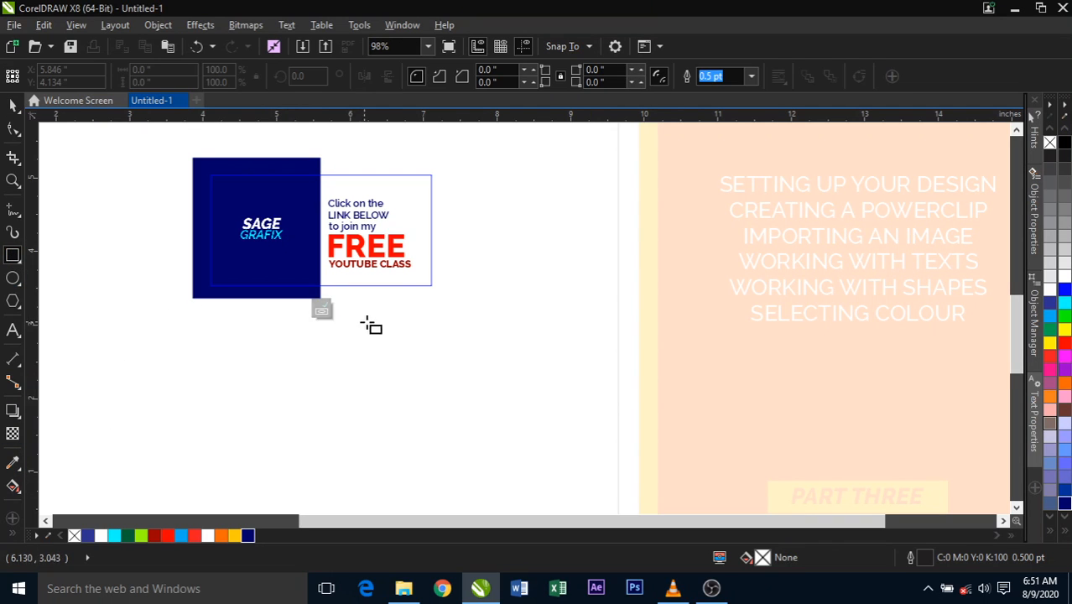
{"action": "left_click_drag", "start_coordinate": [463, 307], "coordinate": [319, 159]}
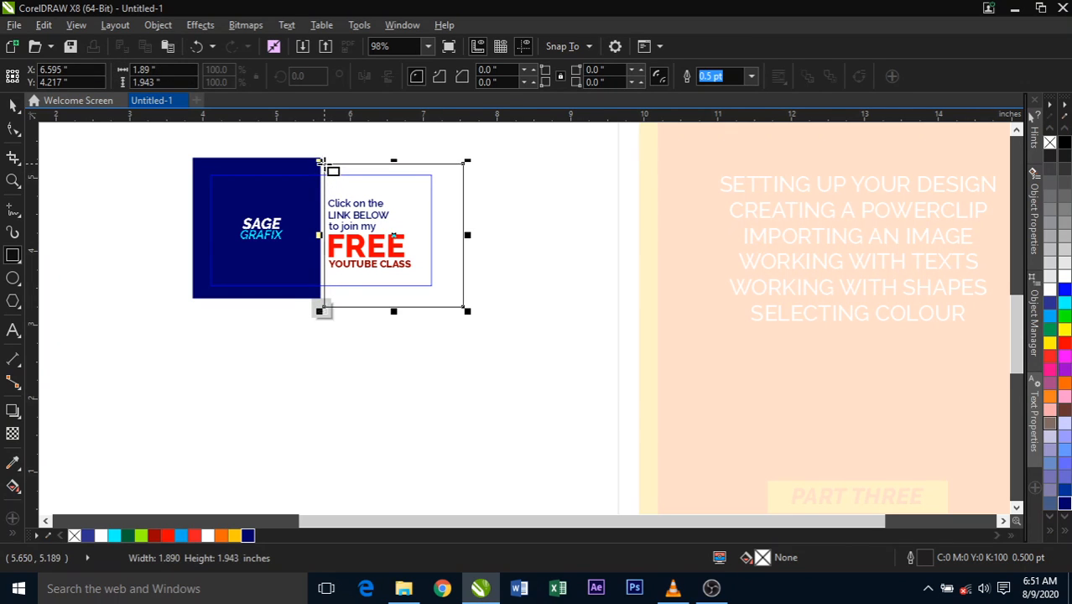
{"action": "left_click", "coordinate": [13, 106]}
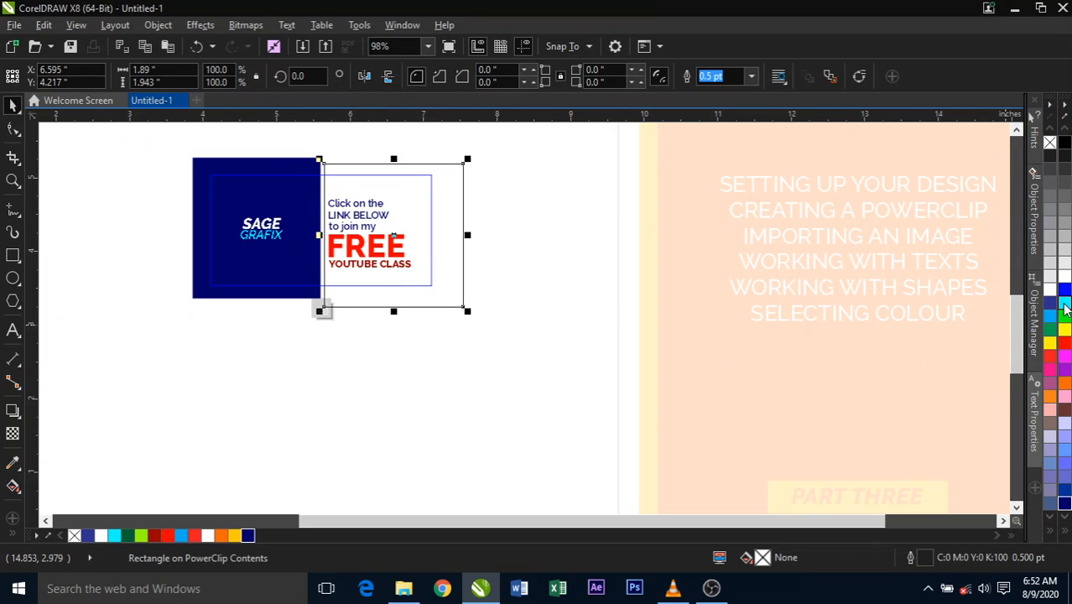
{"action": "left_click", "coordinate": [1064, 305]}
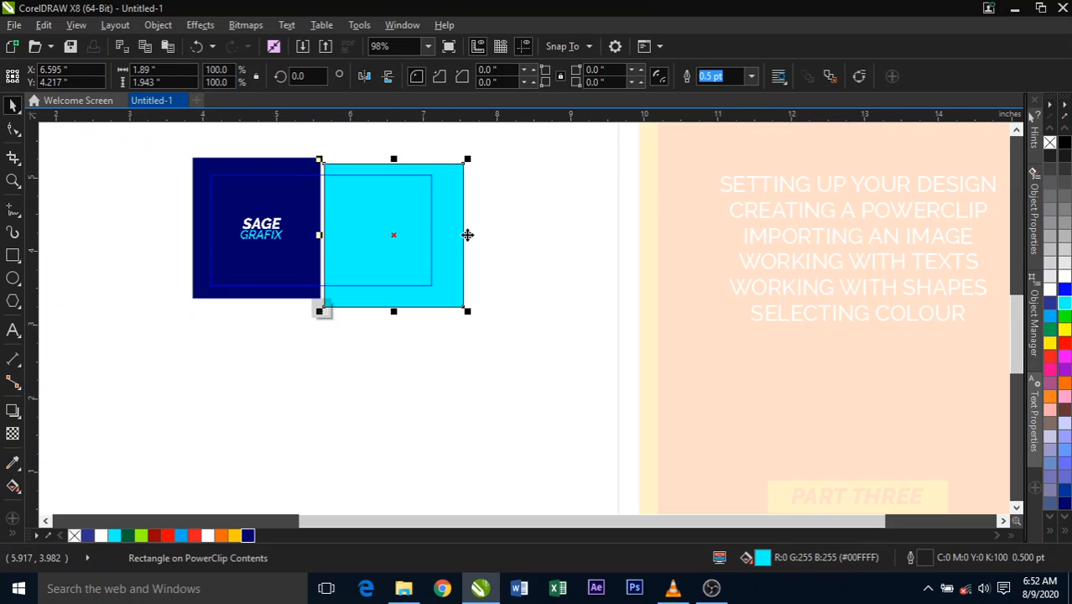
- Remove the outline from the cyan rectangle inside the PowerClip
{"action": "left_click", "coordinate": [750, 77]}
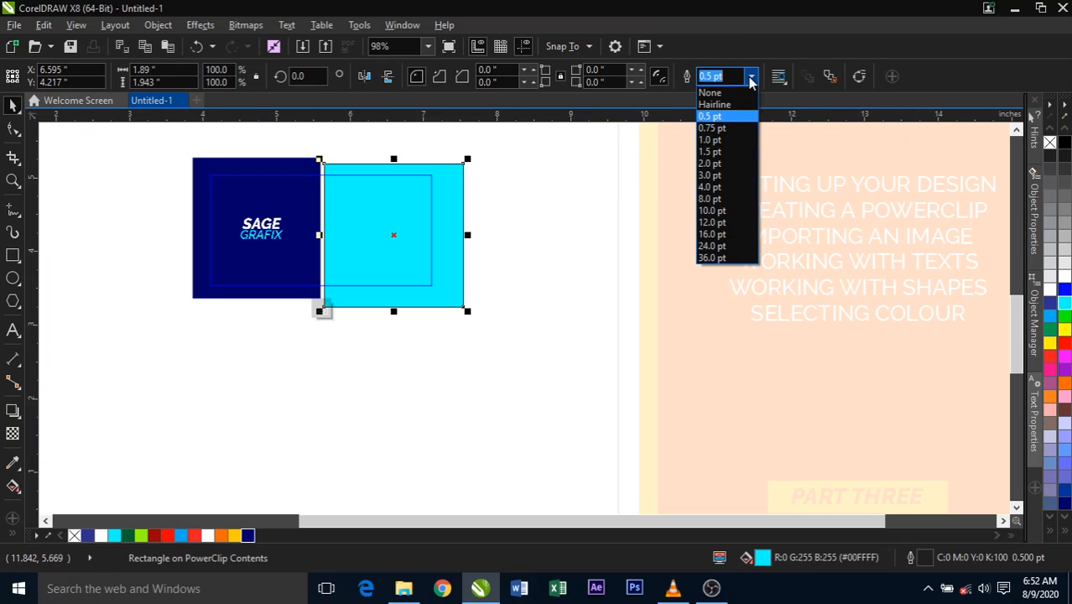
{"action": "left_click", "coordinate": [713, 93]}
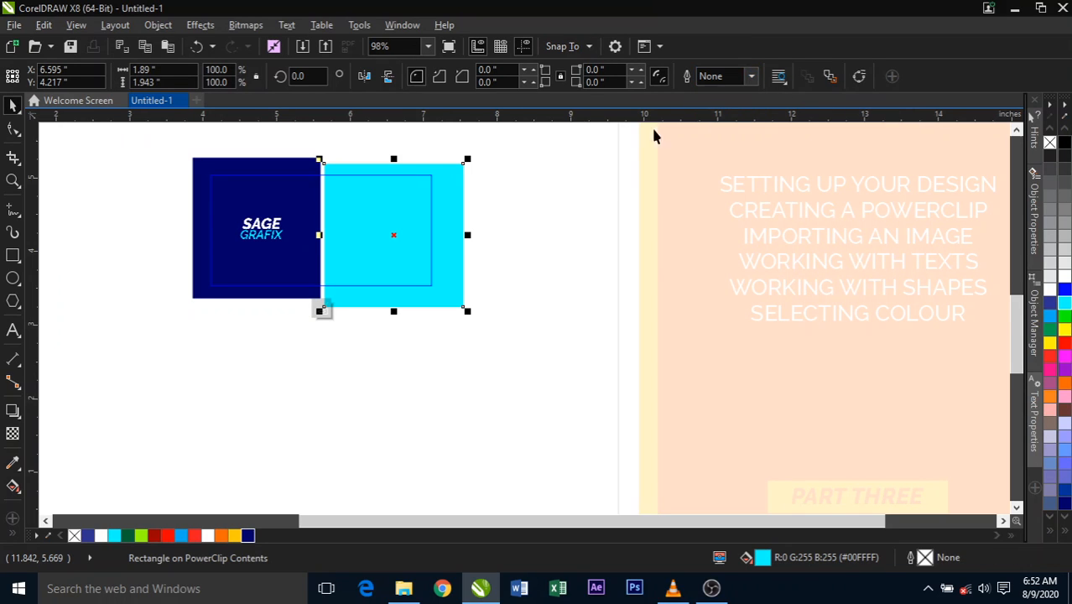
{"action": "left_click", "coordinate": [488, 245]}
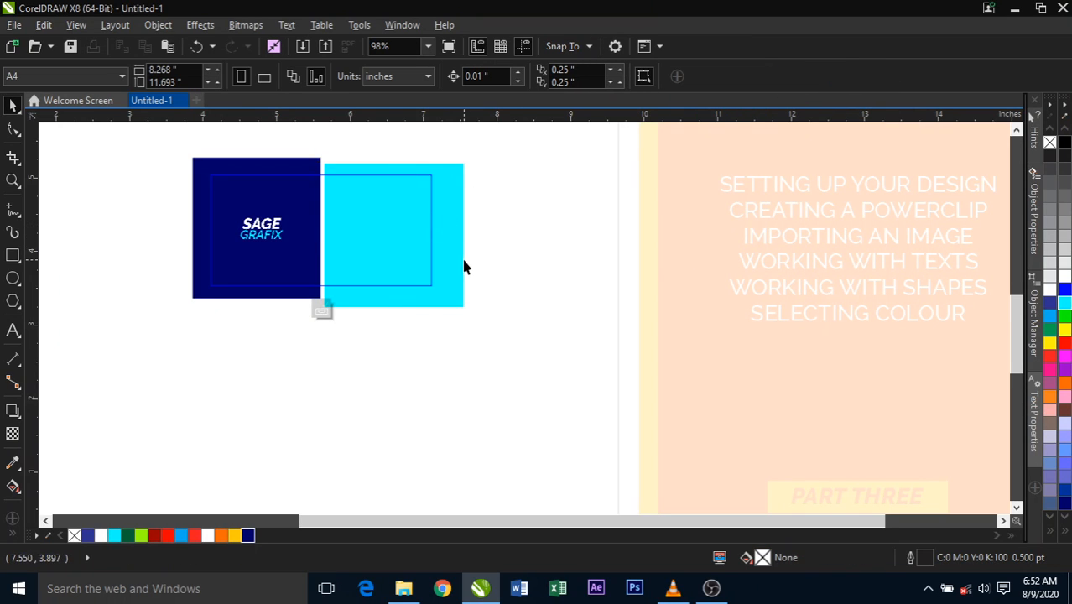
- Send the cyan rectangle behind the call-to-action text and finish editing the PowerClip contents
{"action": "left_click", "coordinate": [456, 265]}
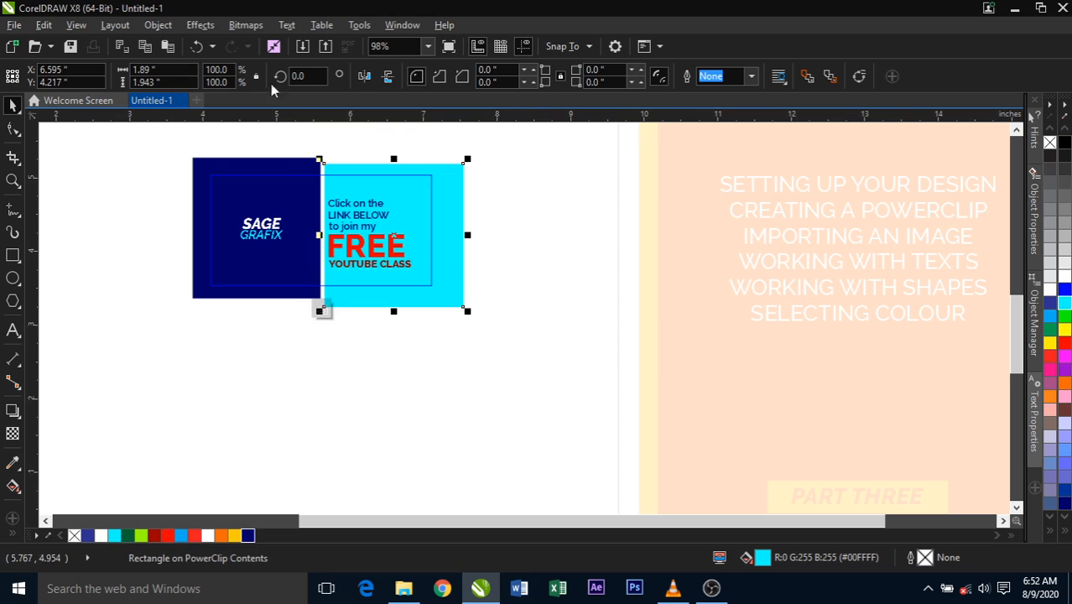
{"action": "left_click", "coordinate": [418, 419]}
{"action": "left_click", "coordinate": [425, 410], "text": "ctrl"}
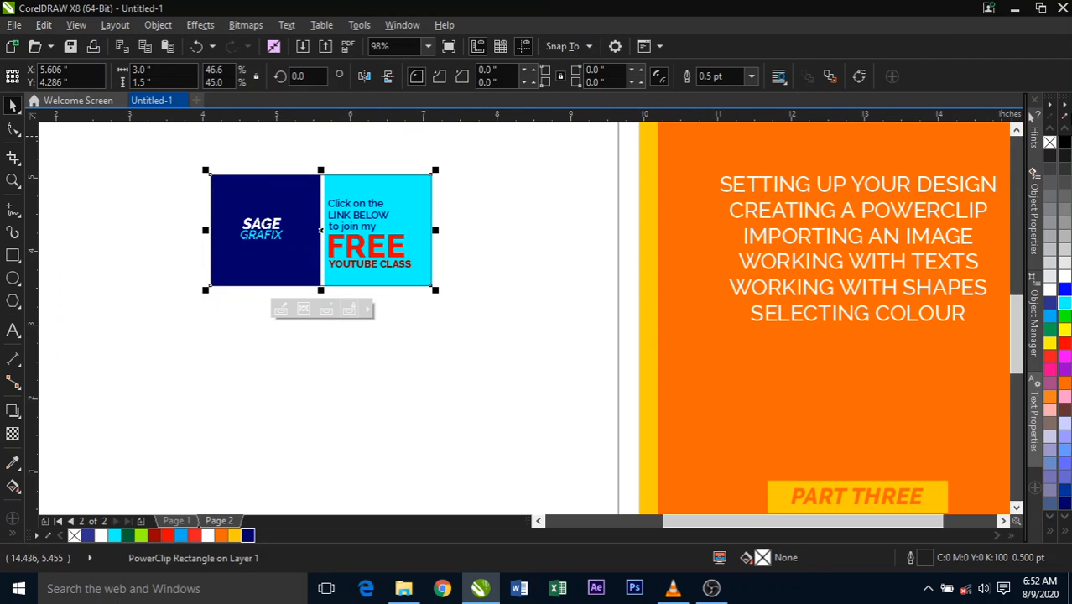
- Remove the PowerClip frame's outline and move the whole design slightly right and down to about X 5.69, Y 4.15 inches
{"action": "left_click", "coordinate": [577, 375]}
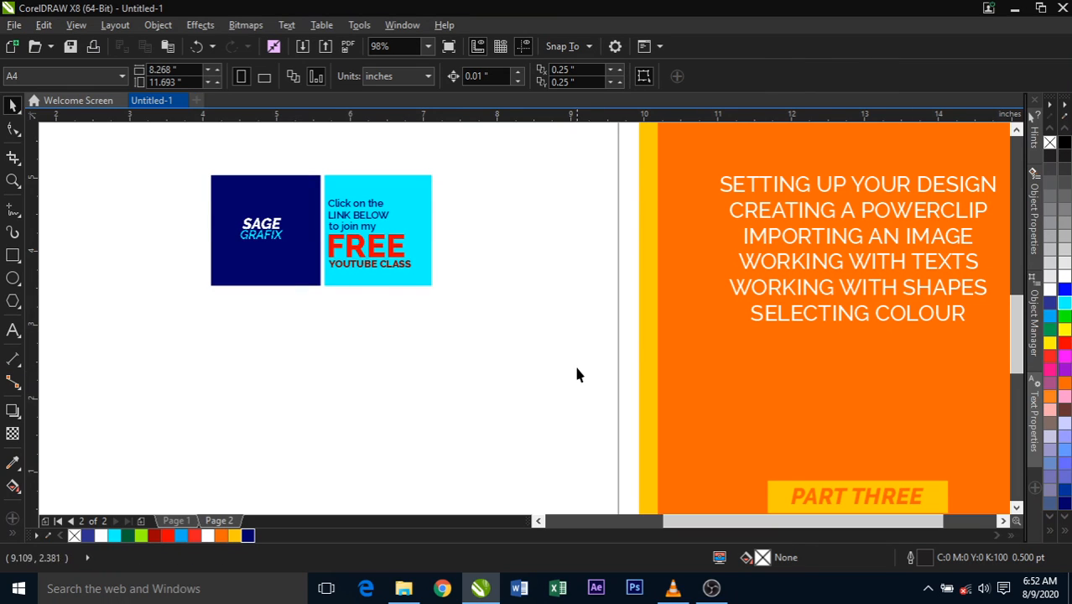
{"action": "left_click_drag", "start_coordinate": [269, 210], "coordinate": [276, 220]}
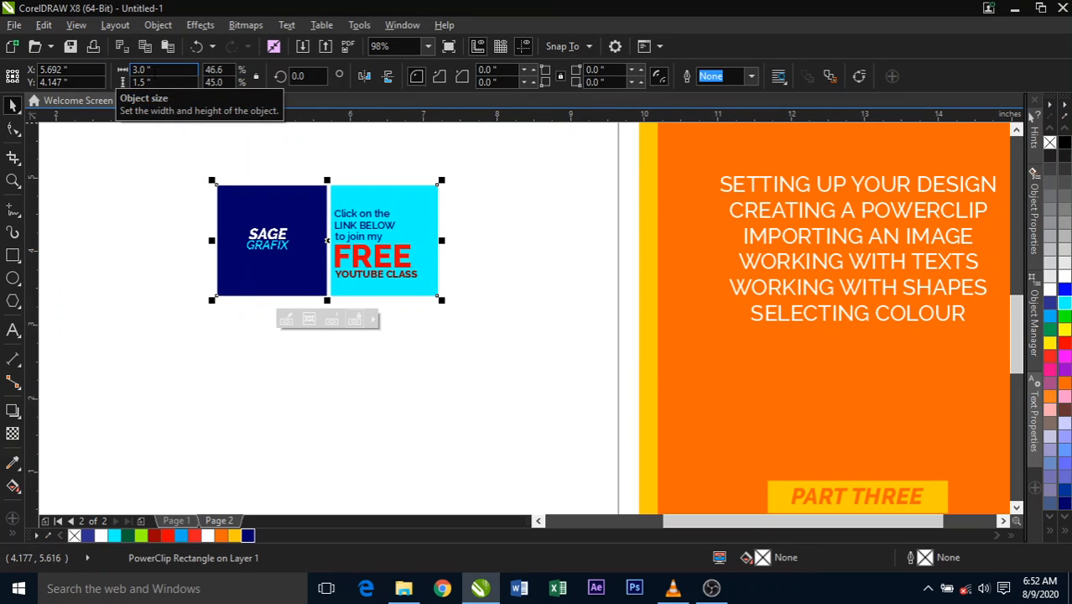
{"action": "left_click", "coordinate": [196, 294]}
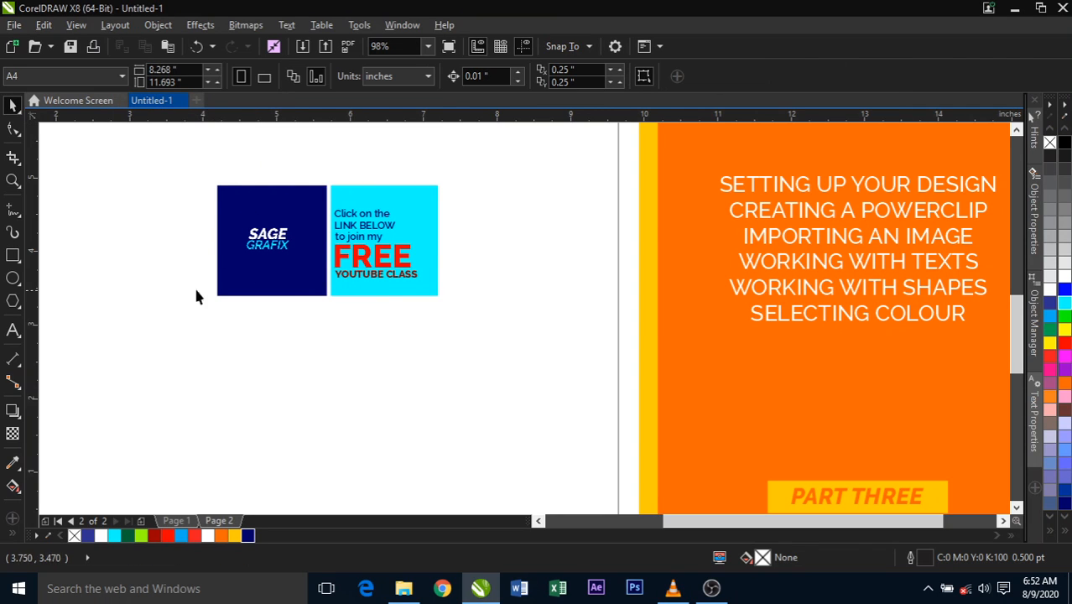